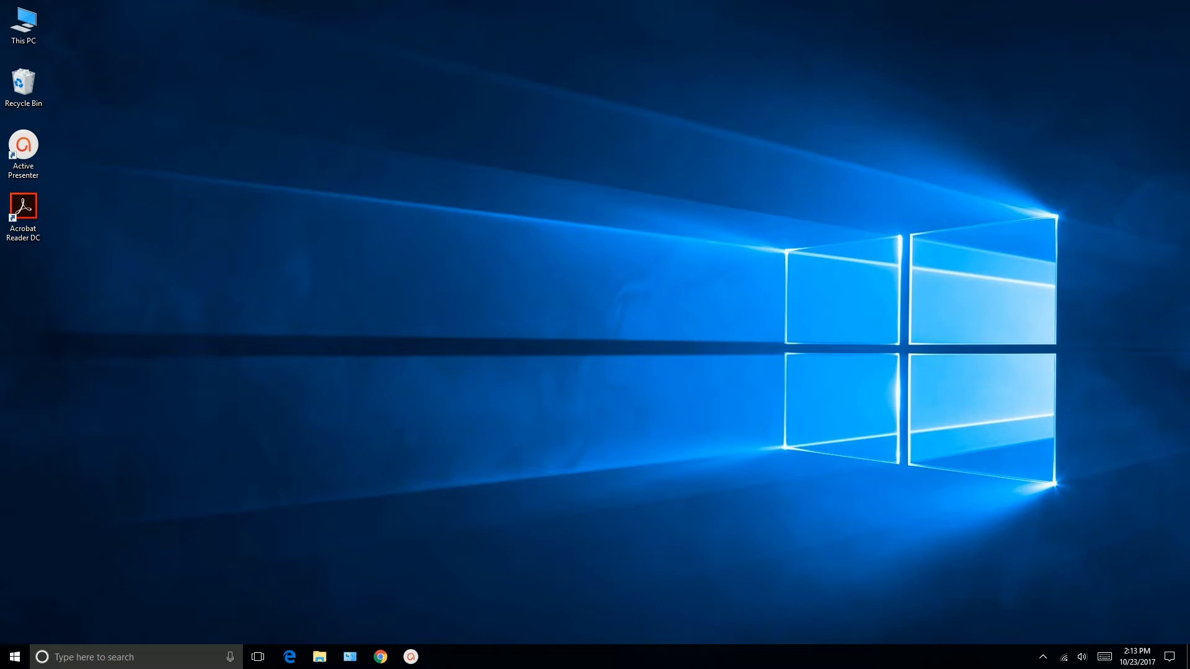
Run Check for updates under Update & security, confirm the device is up to date, and close Settings.
click(15, 658)
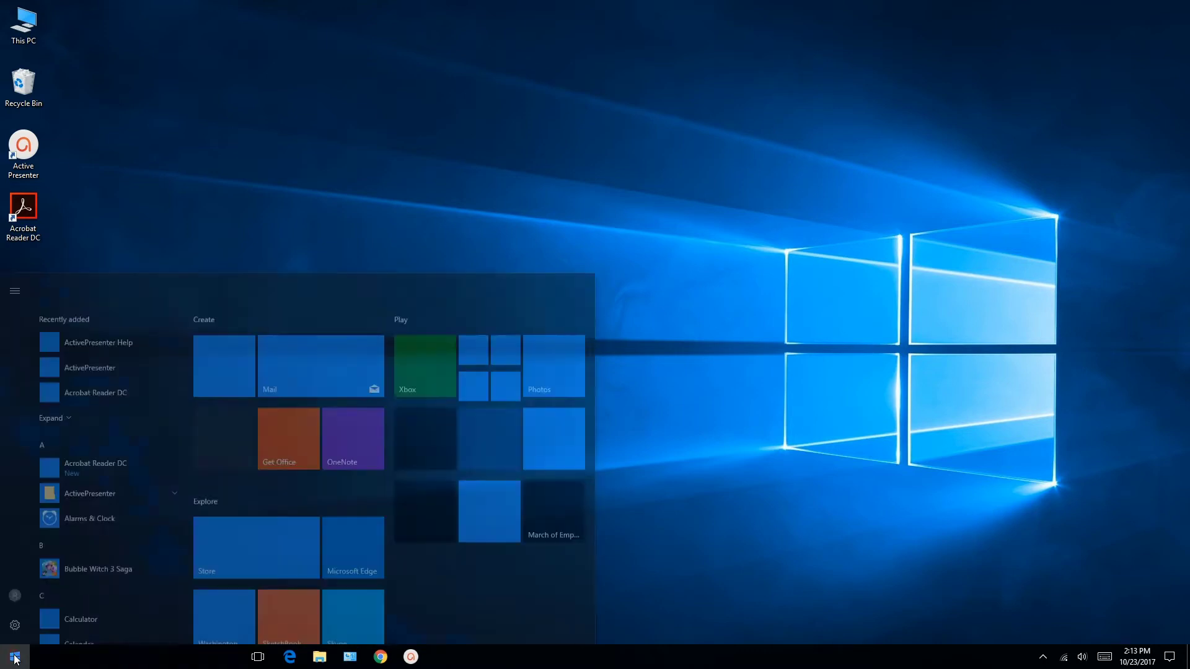
click(15, 599)
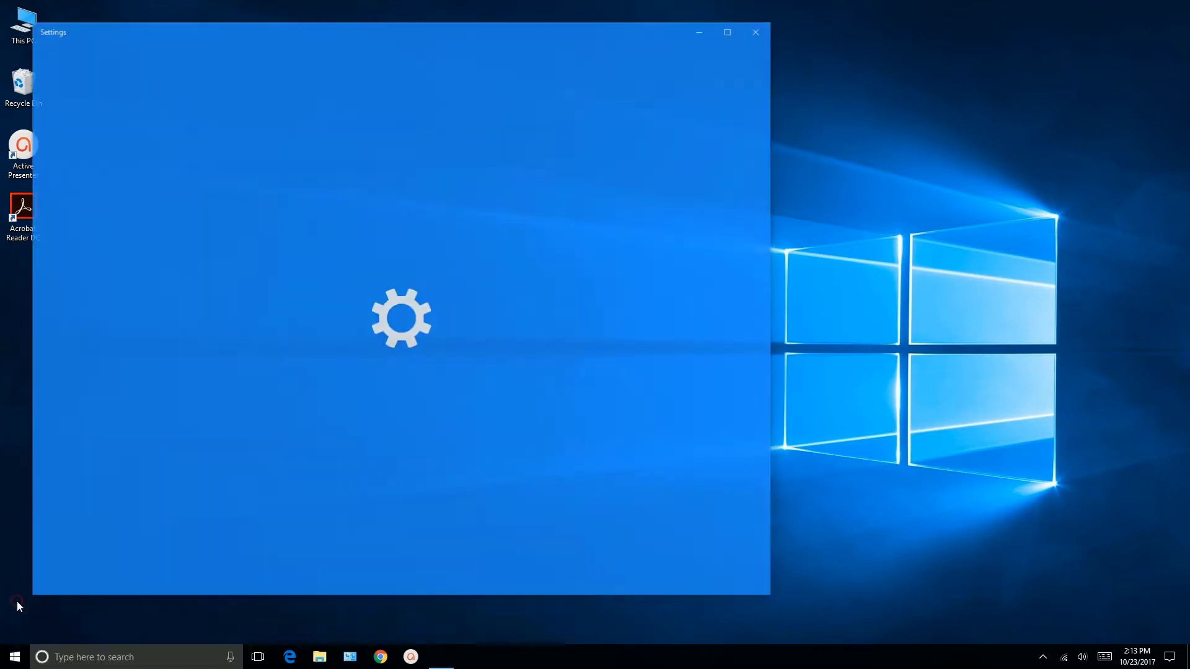
click(165, 432)
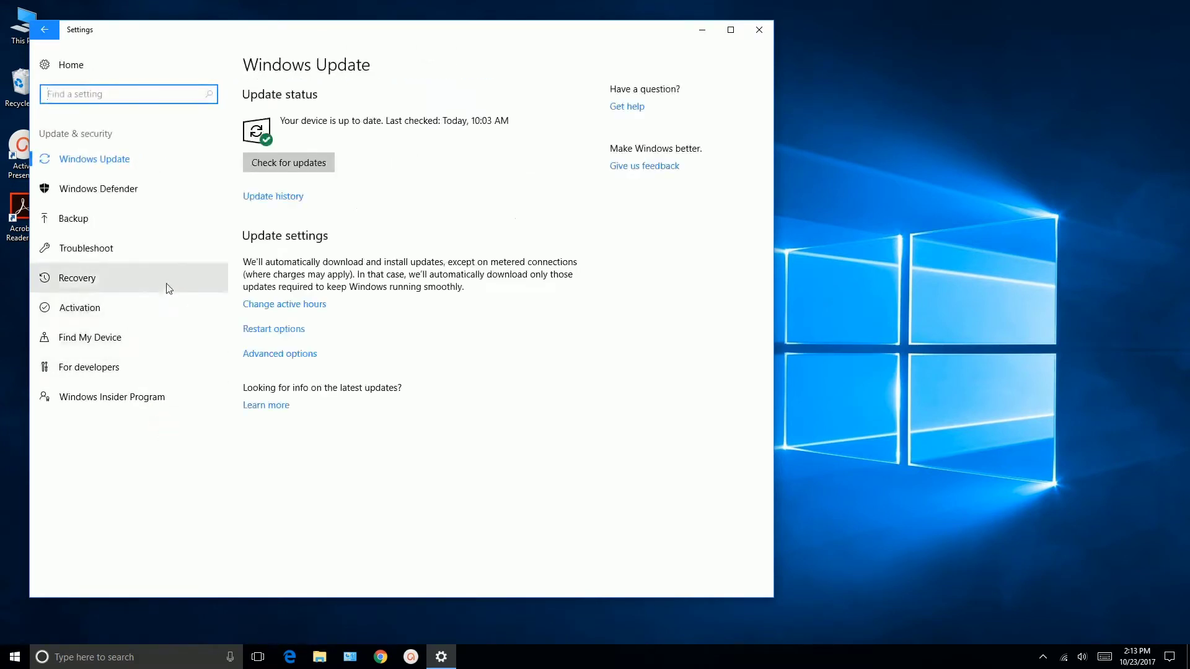
click(304, 165)
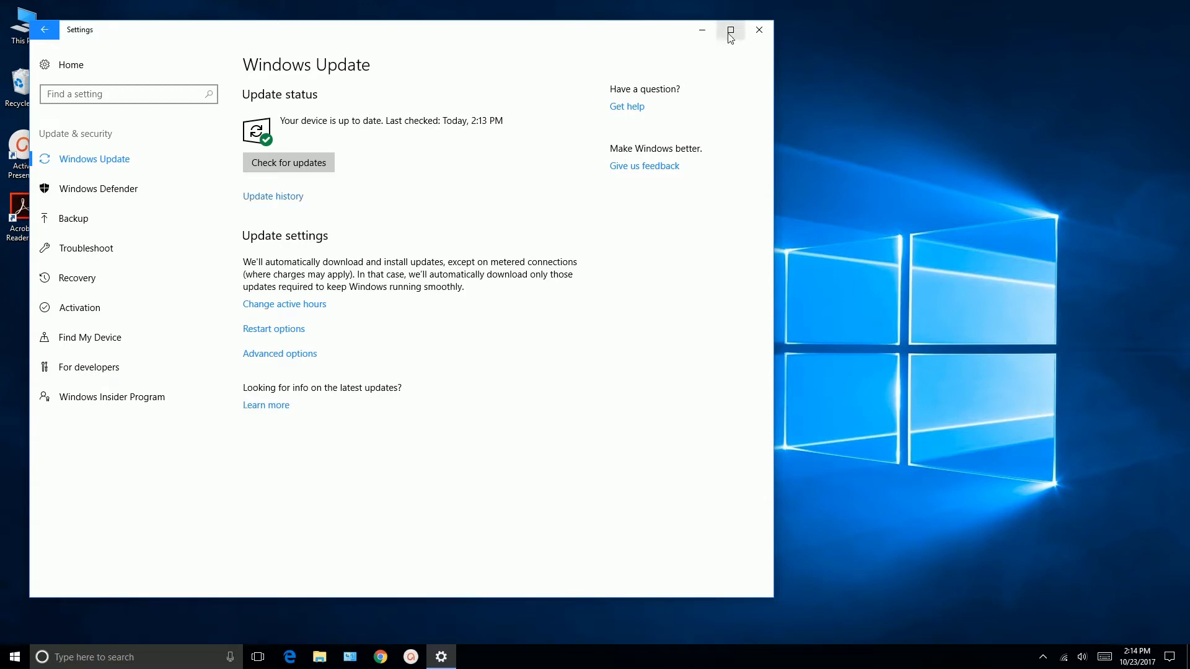
click(758, 29)
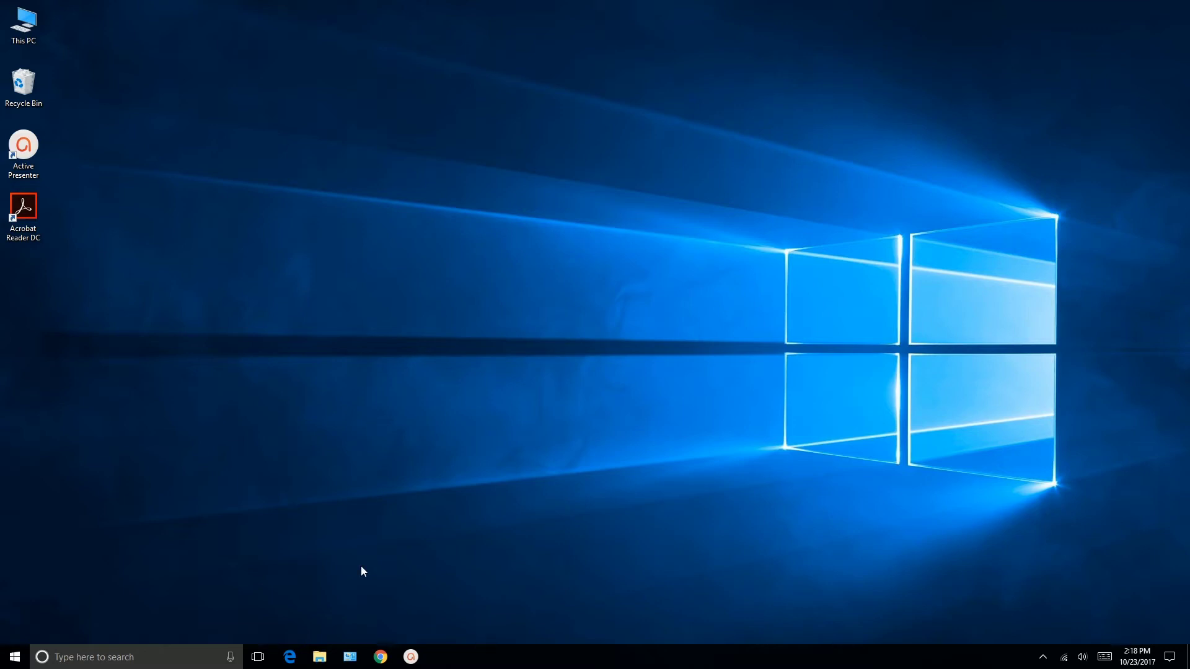
click(171, 657)
Search 'Control' and open Control Panel from the search result.
text(Control)
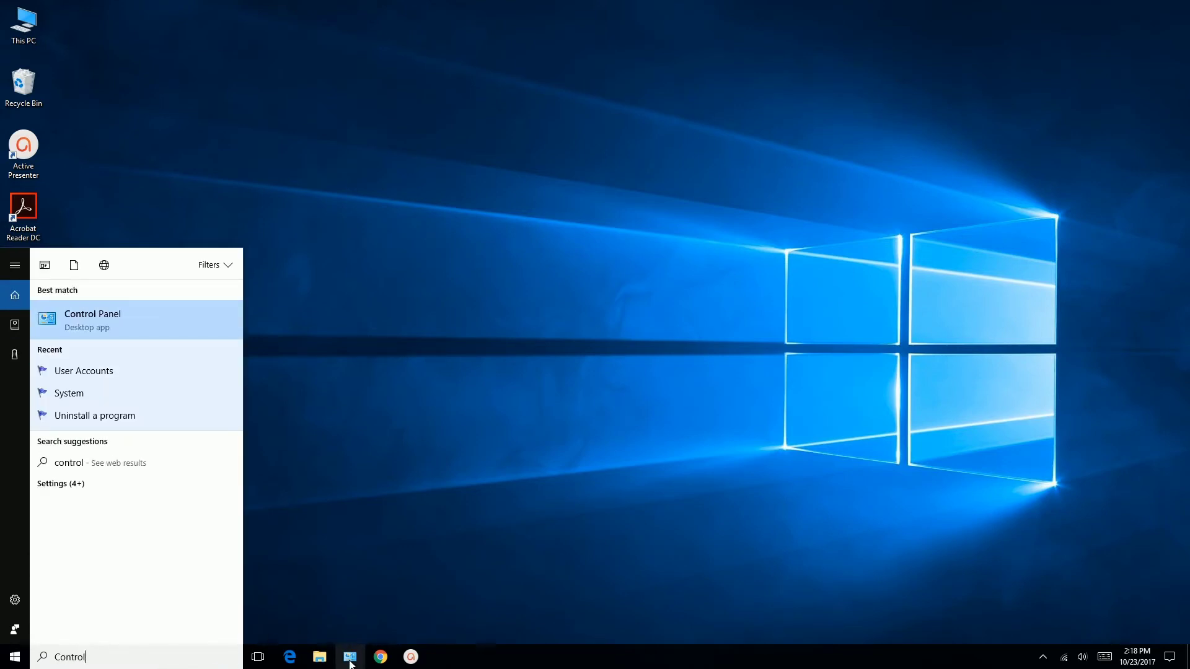
right_click(195, 325)
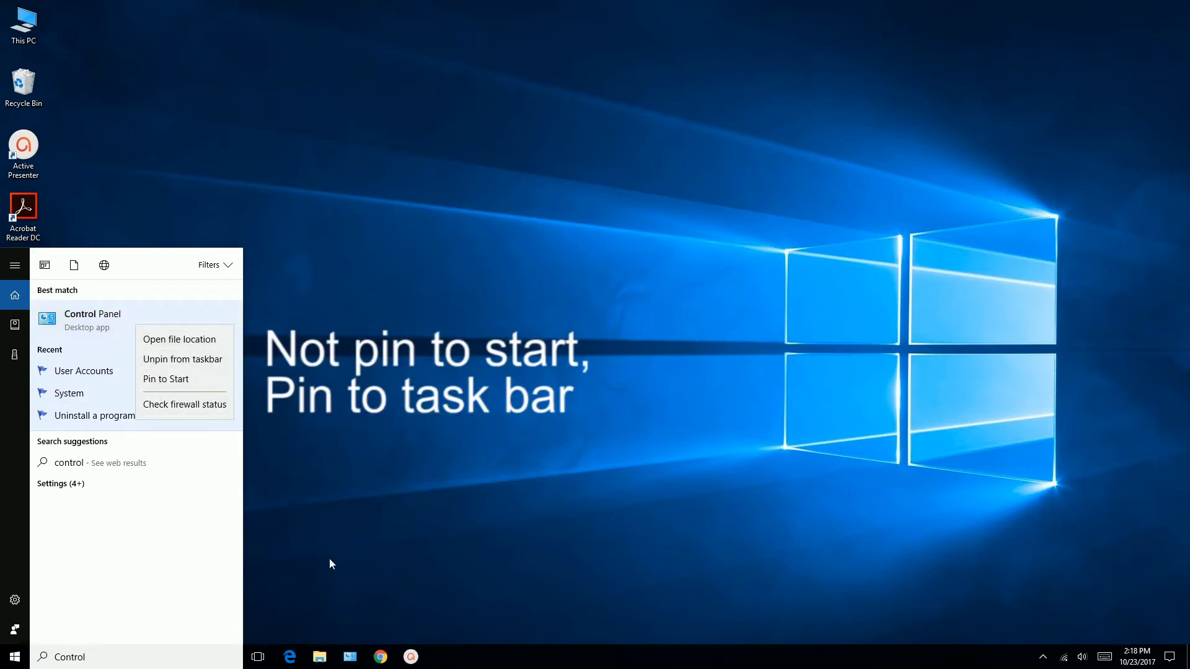
click(102, 322)
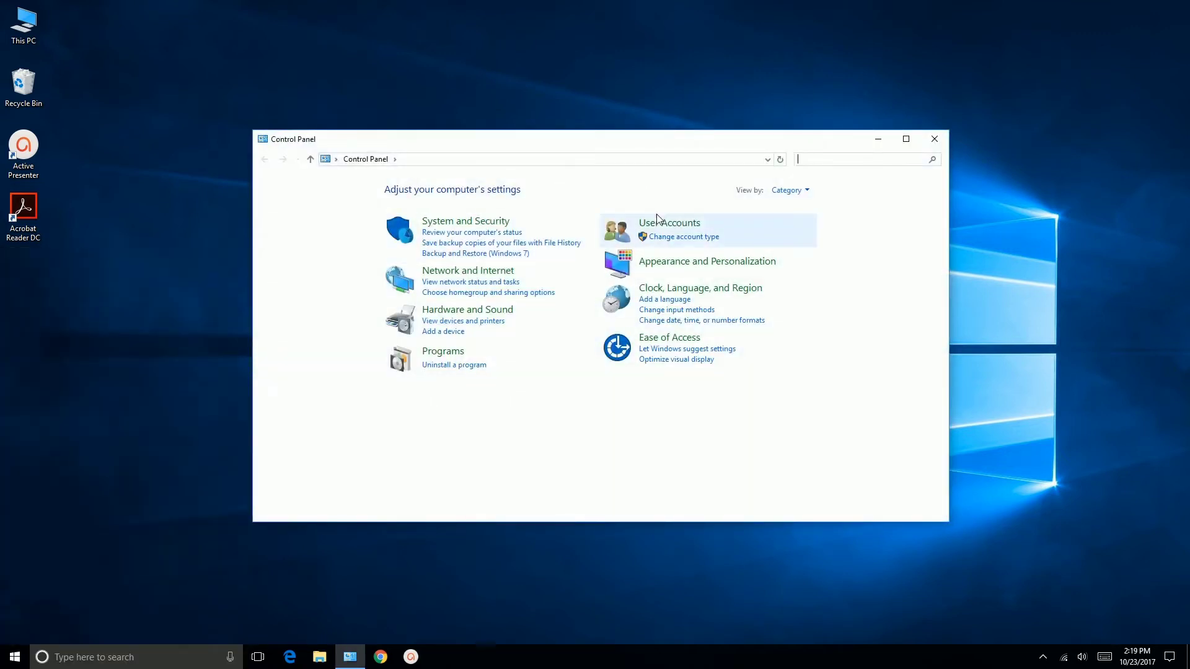
Confirm under User Accounts that the account type is Administrator, cancel, and return to Control Panel home.
click(659, 225)
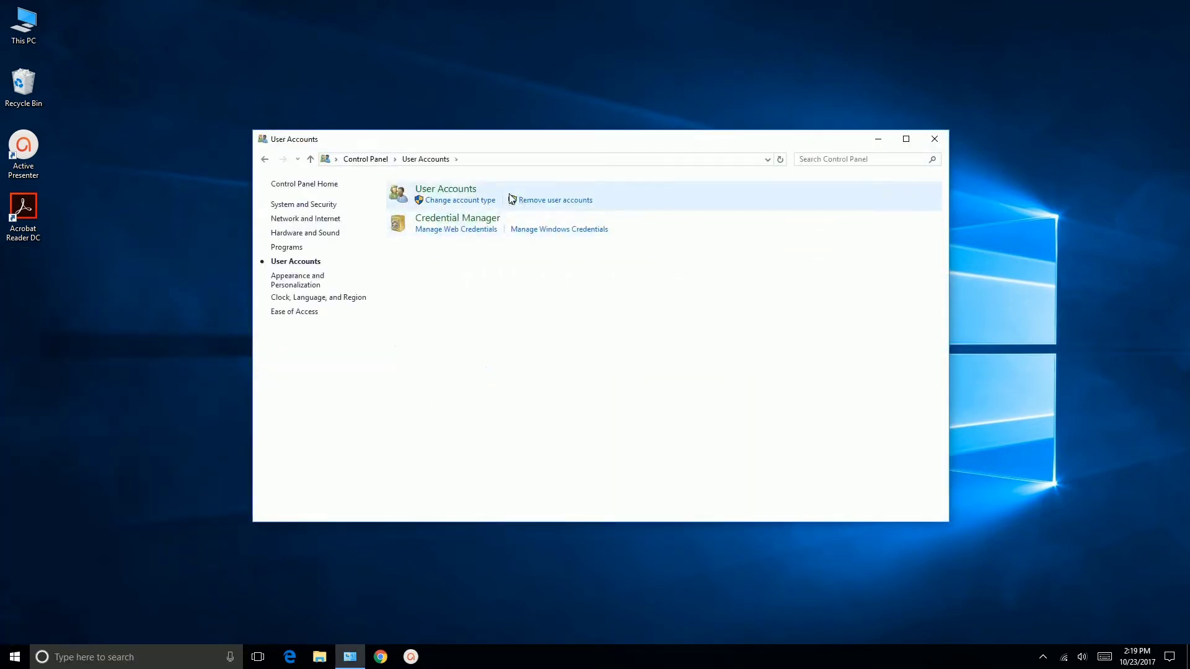
click(457, 189)
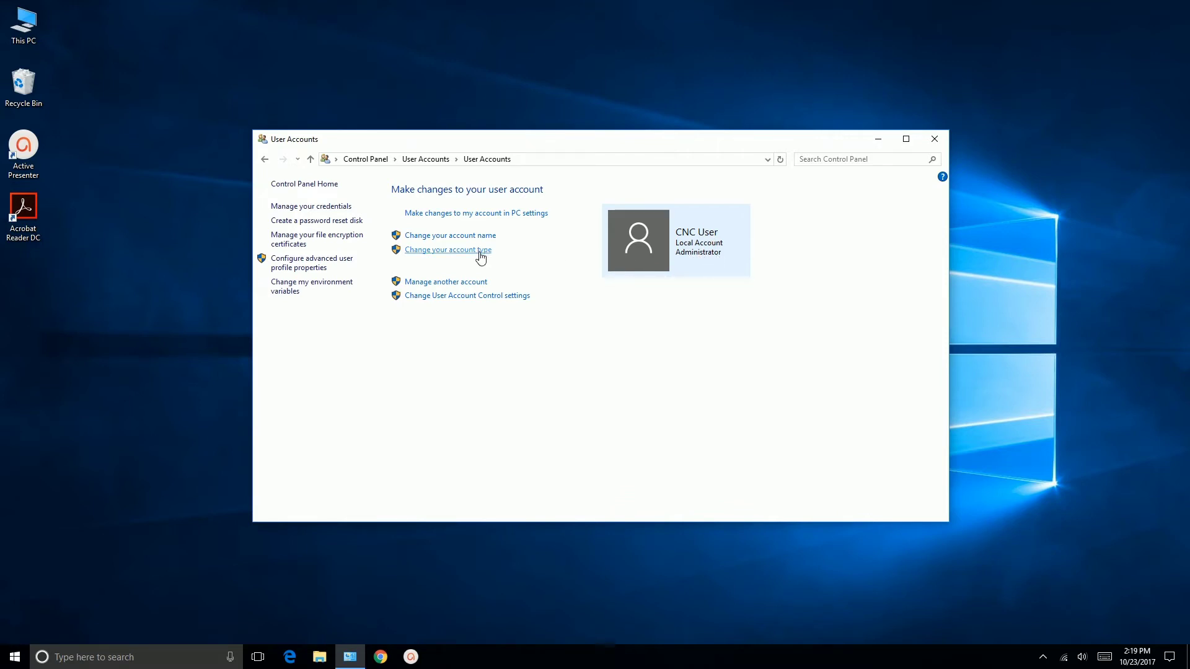
click(481, 258)
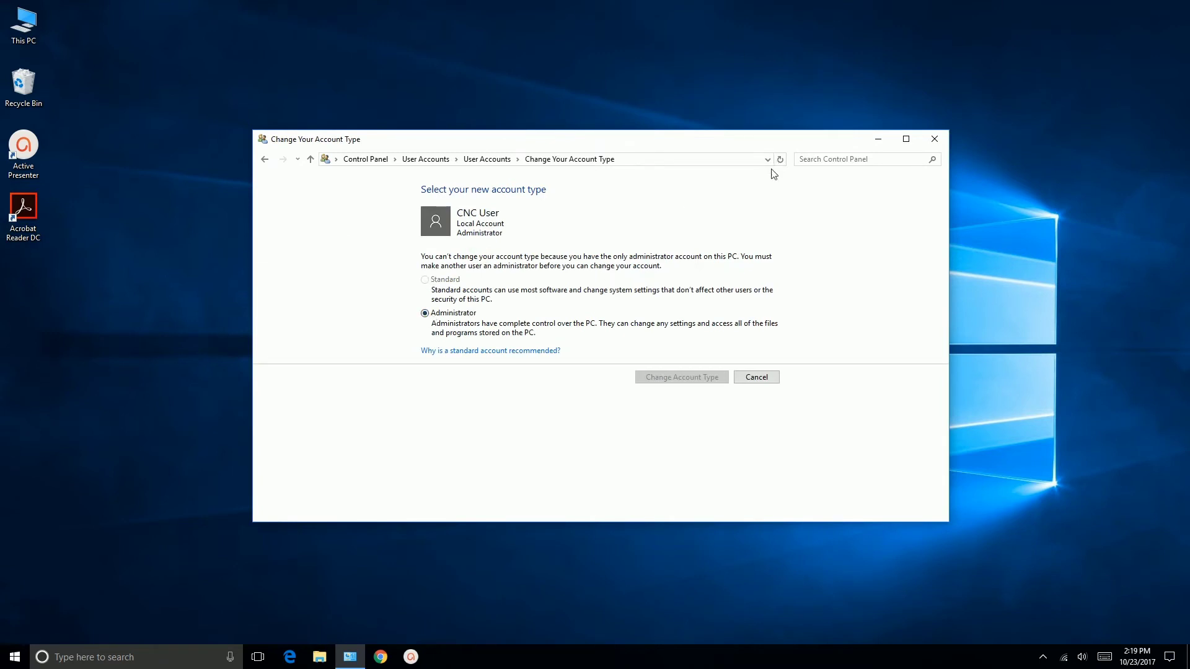
click(768, 375)
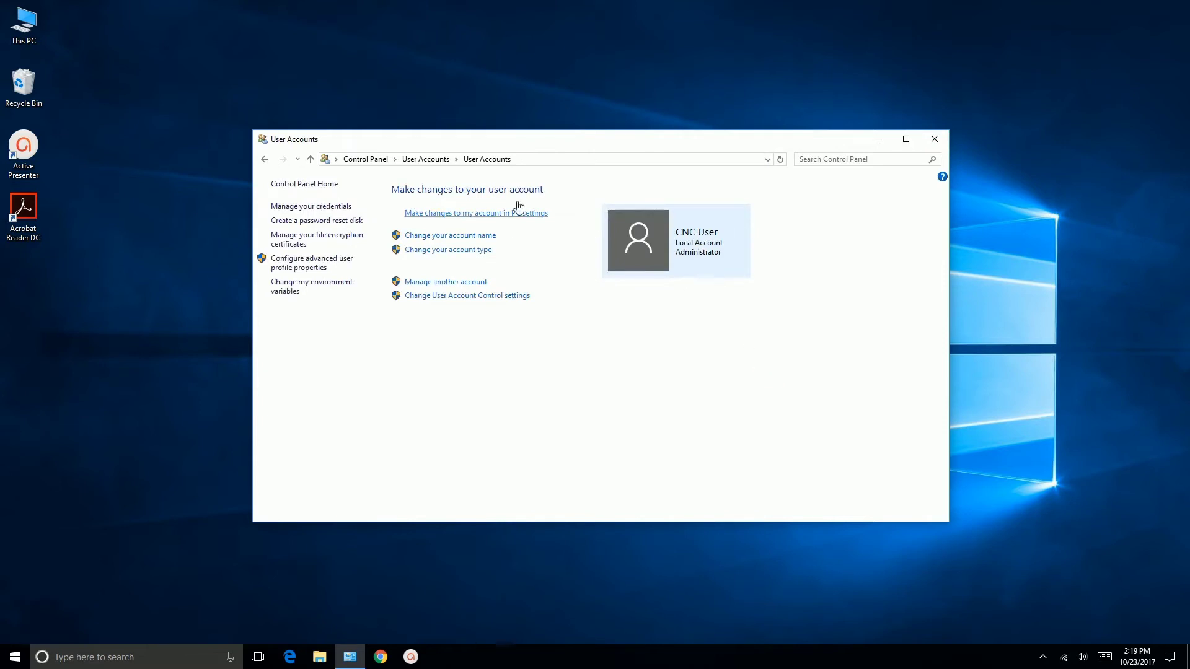
click(367, 160)
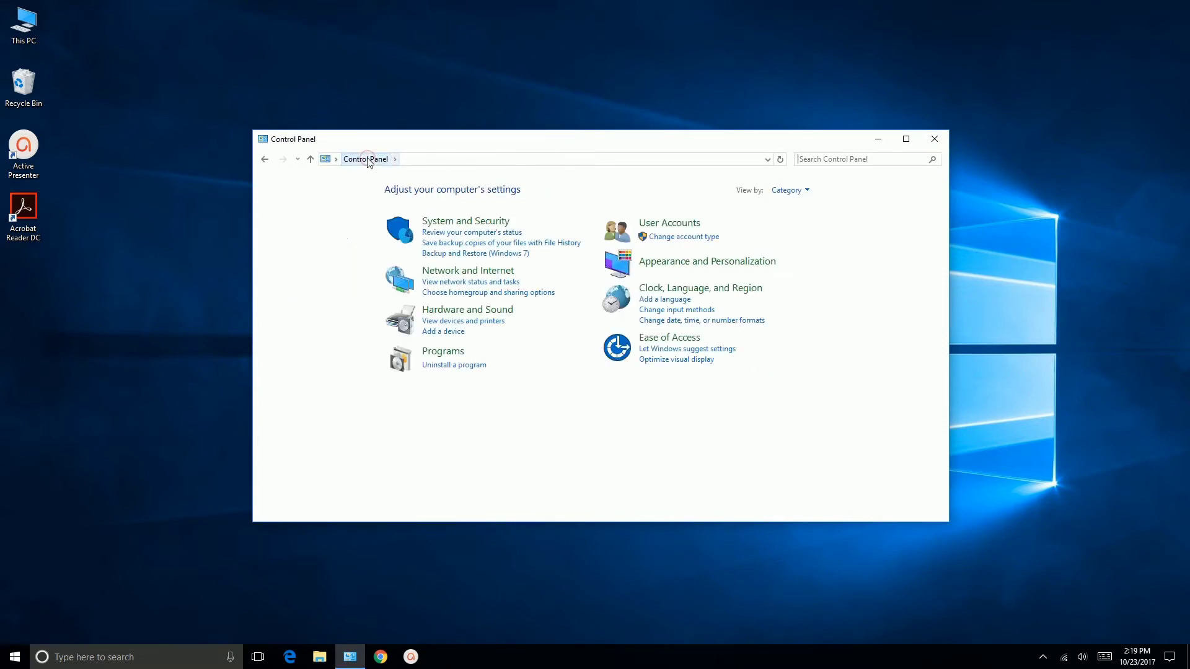
Uncheck every security and maintenance message in Security and Maintenance, from firewall and virus protection to Drive status, and save.
click(473, 222)
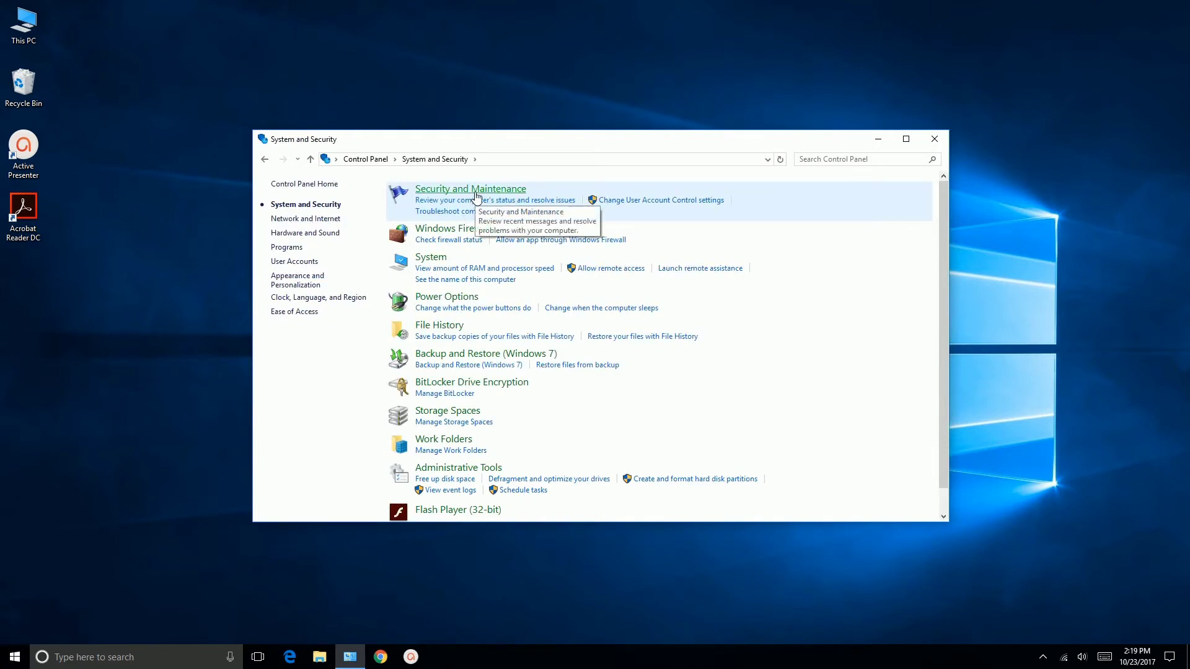
click(475, 193)
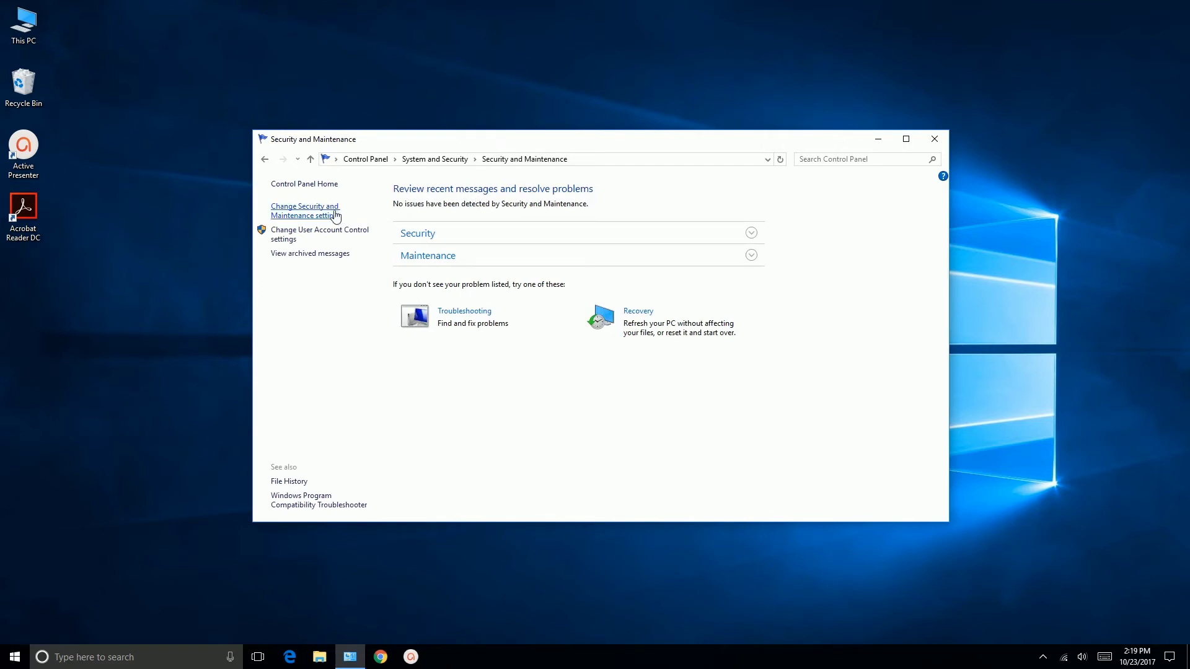
click(332, 213)
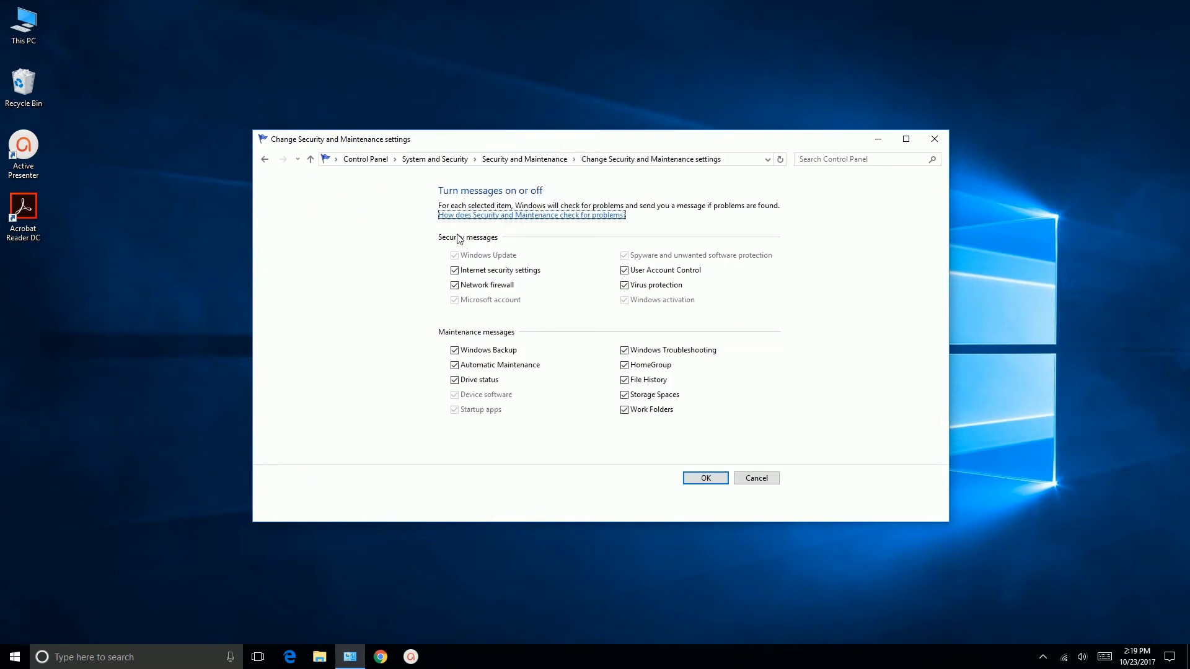
click(455, 271)
click(455, 285)
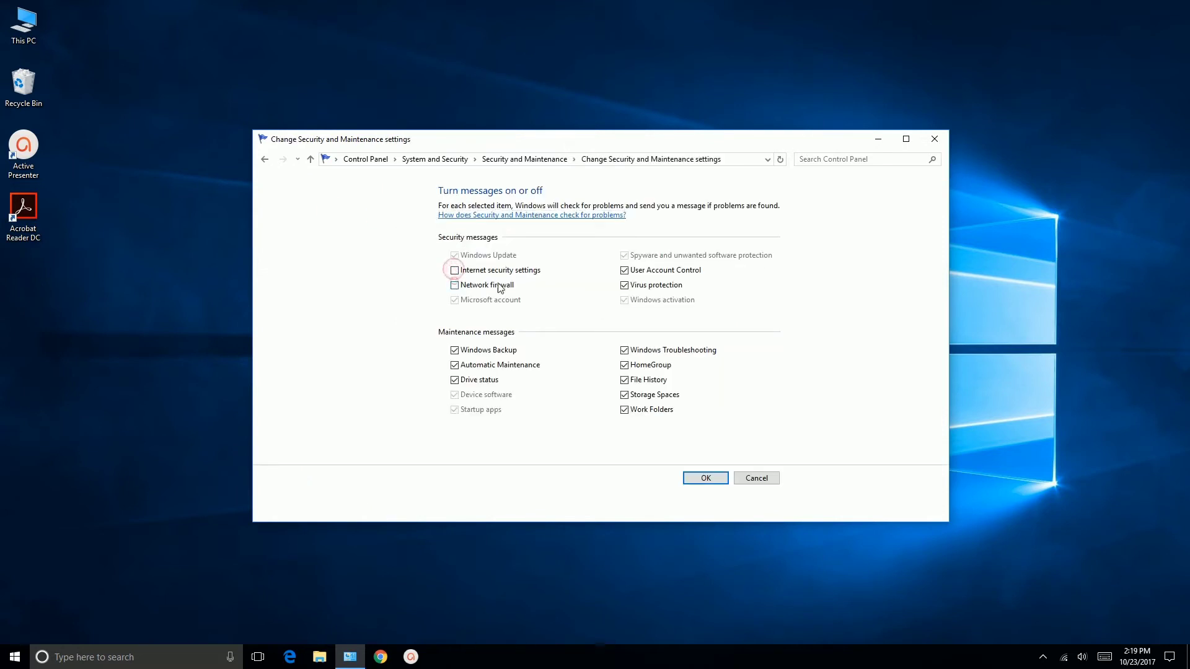
click(623, 271)
click(624, 286)
click(624, 351)
click(624, 365)
click(624, 380)
click(624, 395)
click(624, 409)
click(454, 350)
click(454, 365)
click(454, 379)
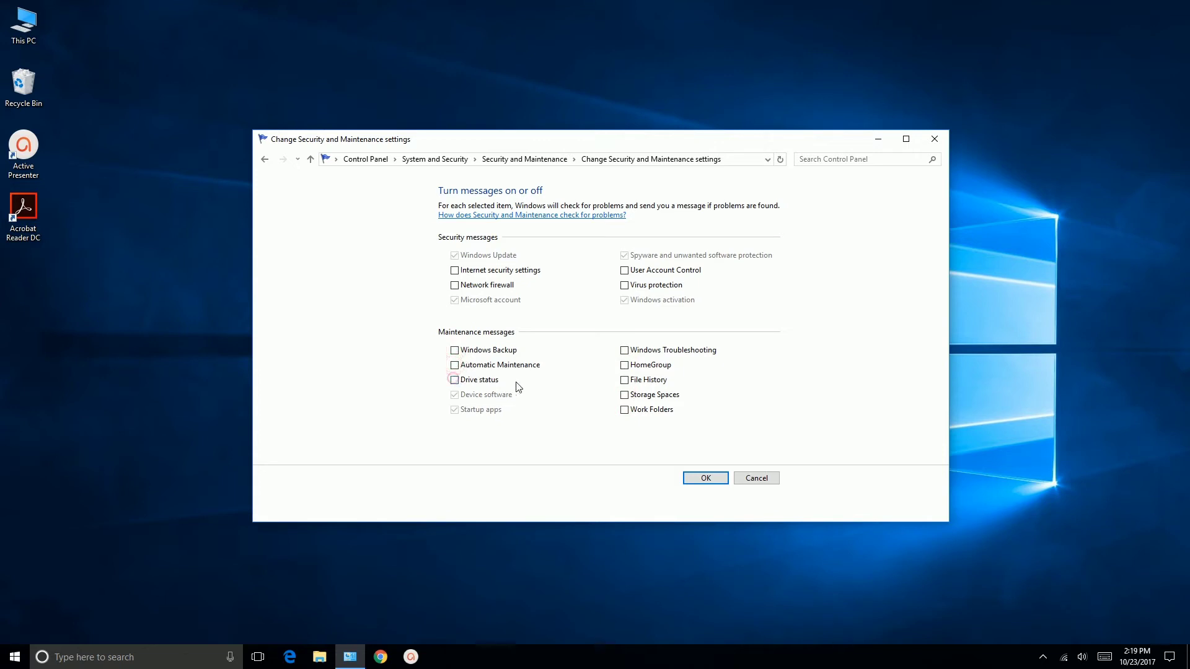
click(706, 479)
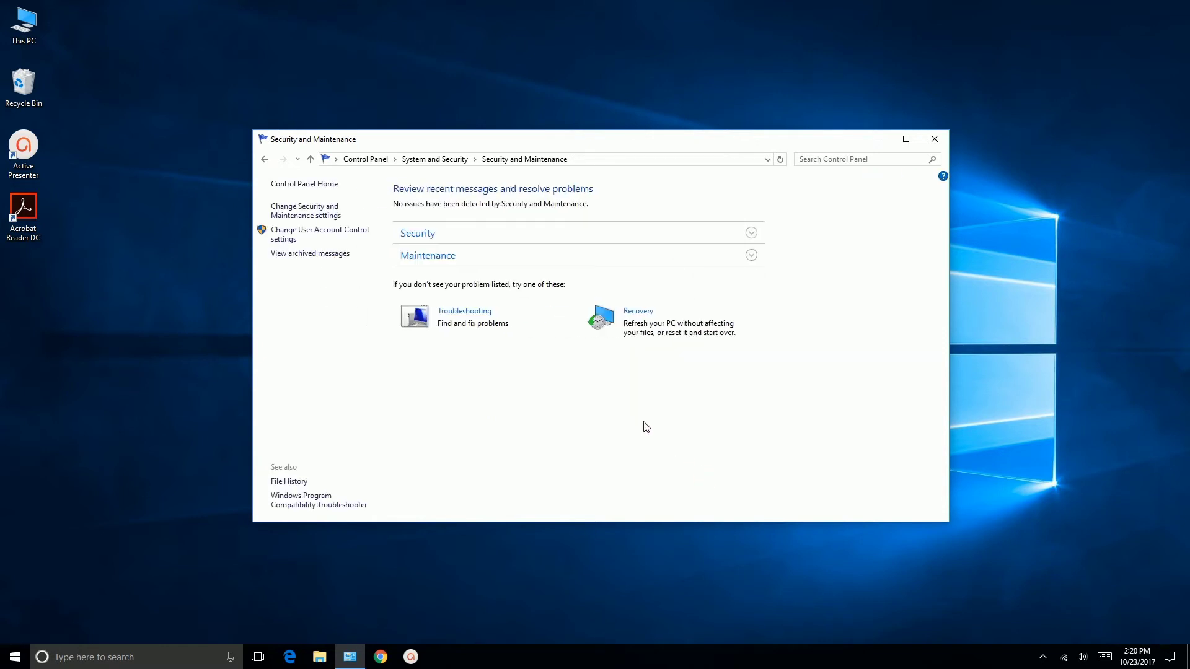
Lower the User Account Control slider to Never notify.
click(307, 231)
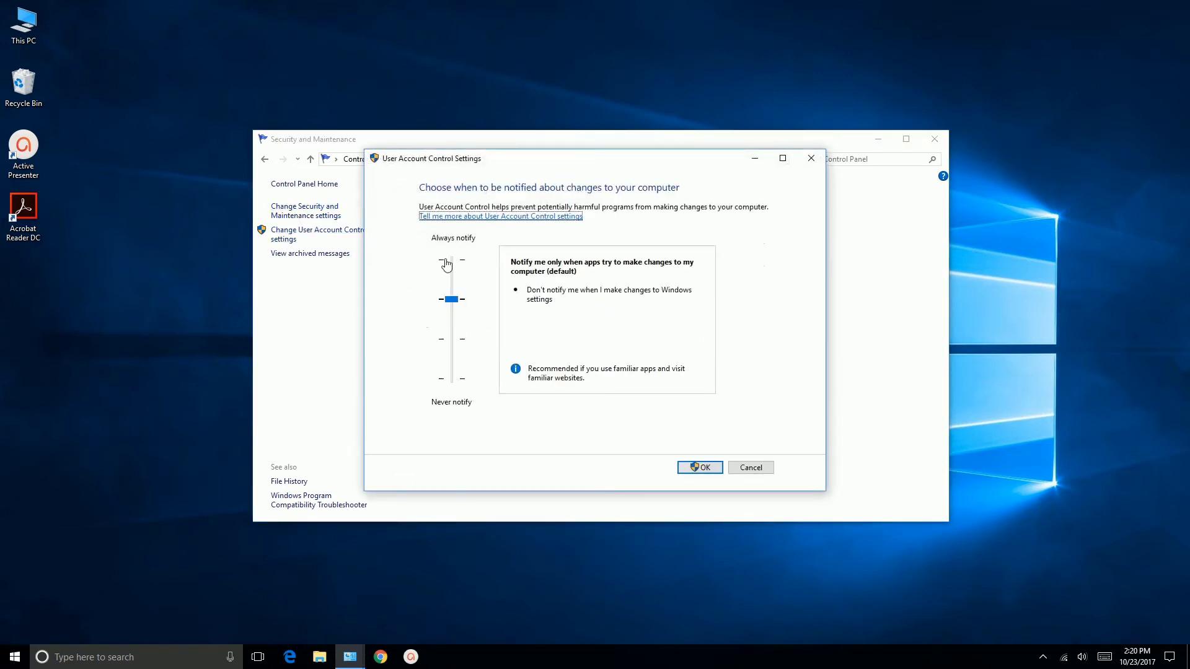
drag(451, 301, 452, 379)
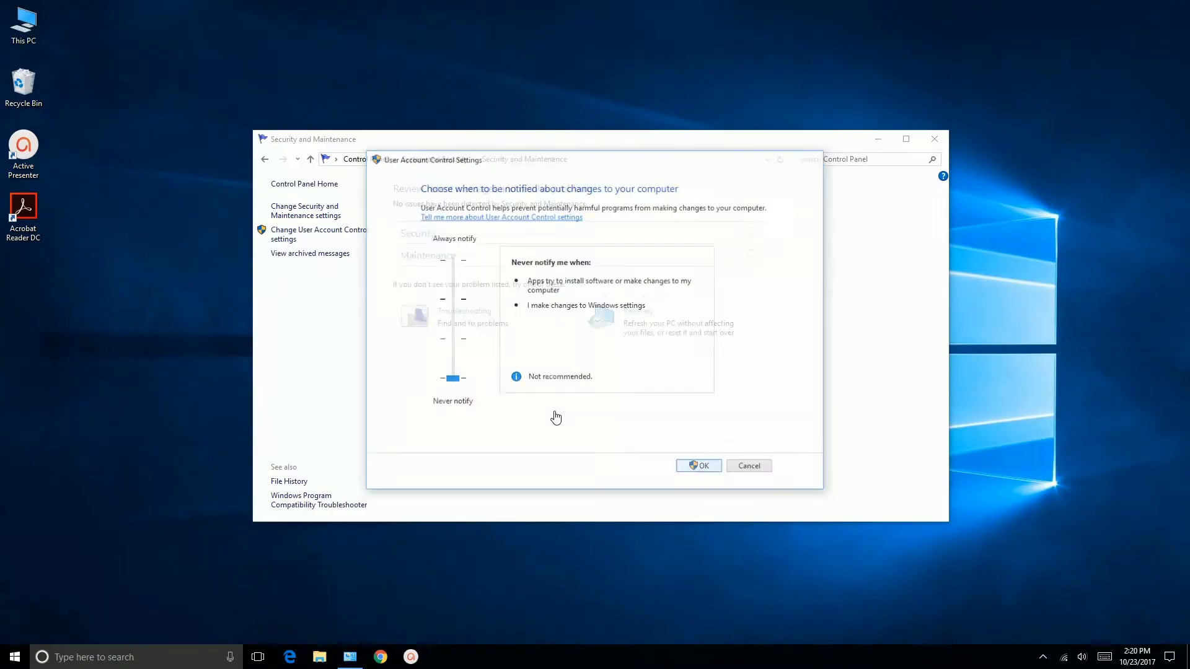
click(306, 185)
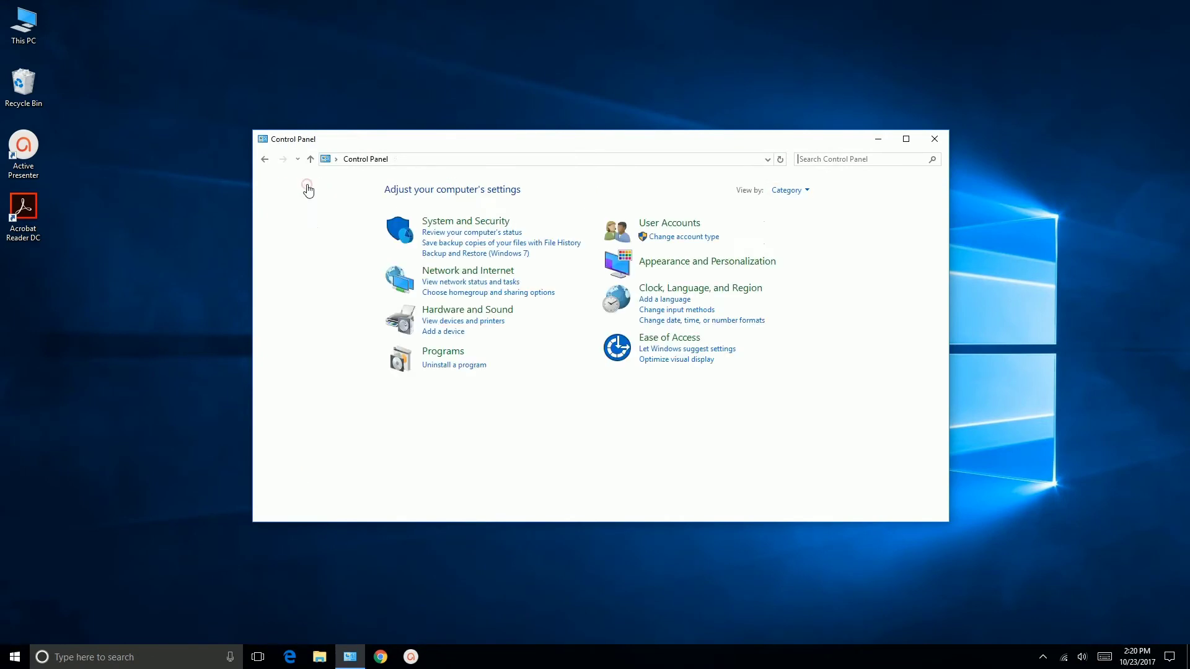
Select Turn off Windows Firewall for both private and public networks and apply.
click(443, 220)
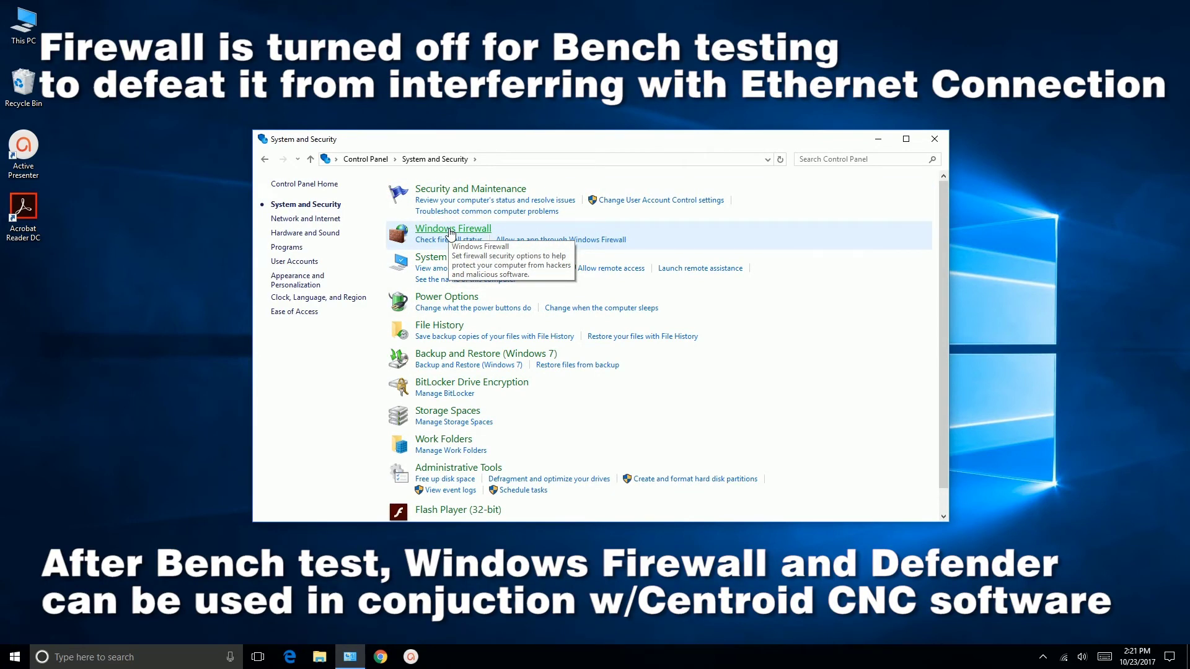
click(449, 231)
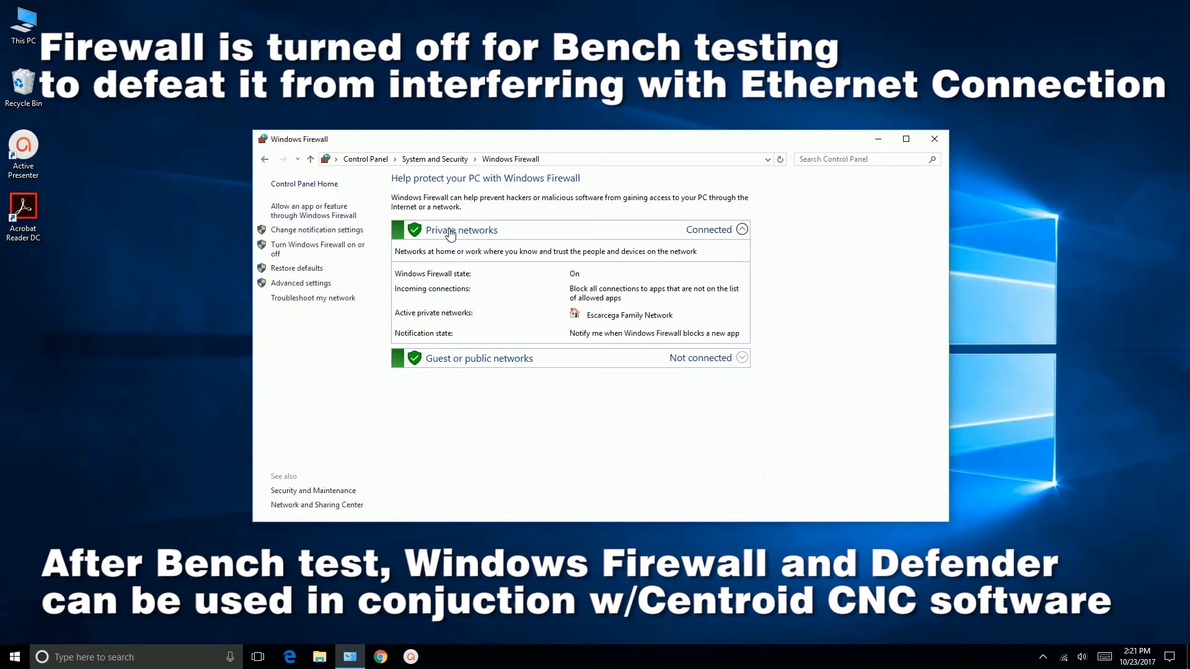
click(328, 250)
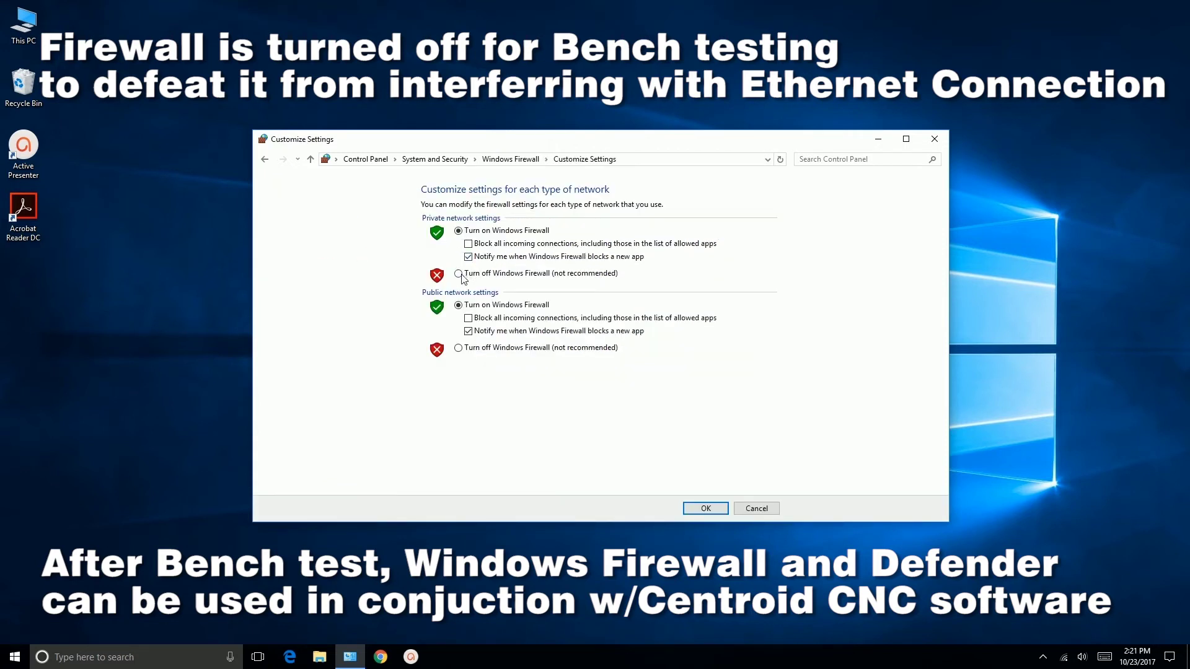
click(459, 274)
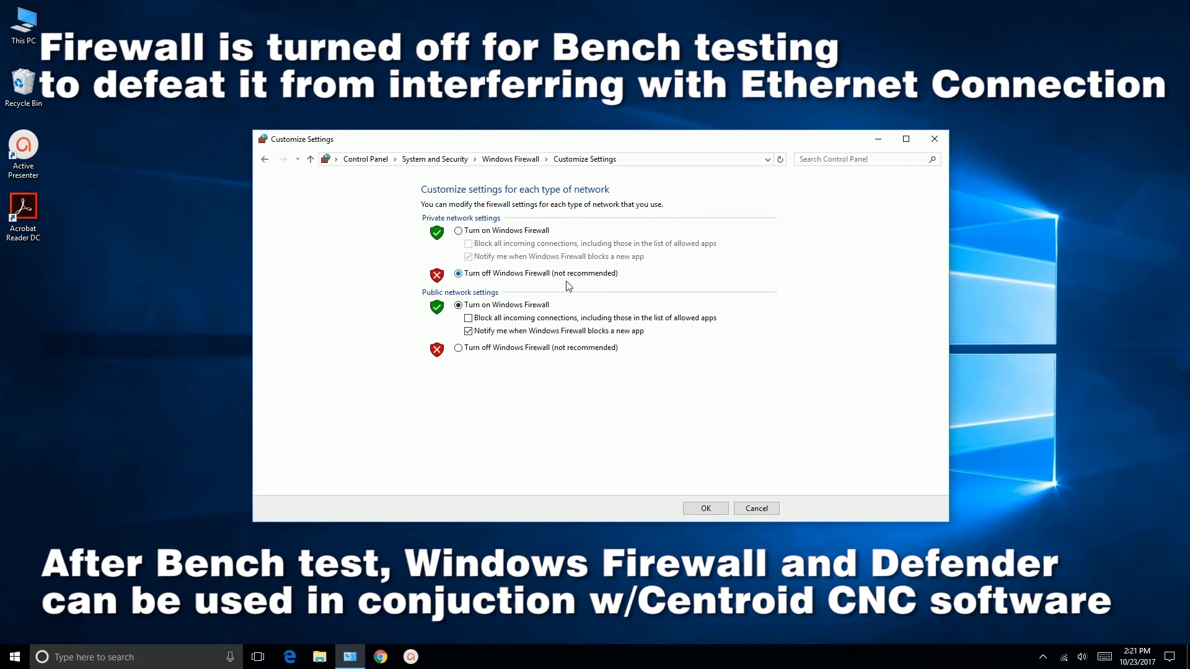
click(459, 348)
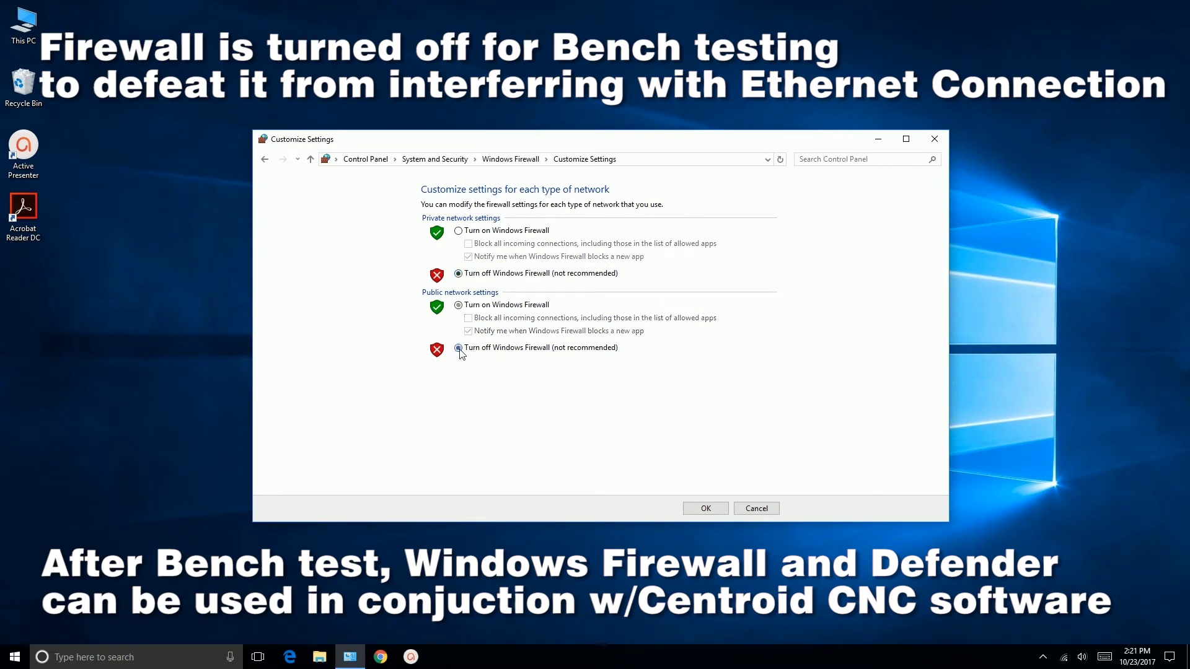
click(698, 508)
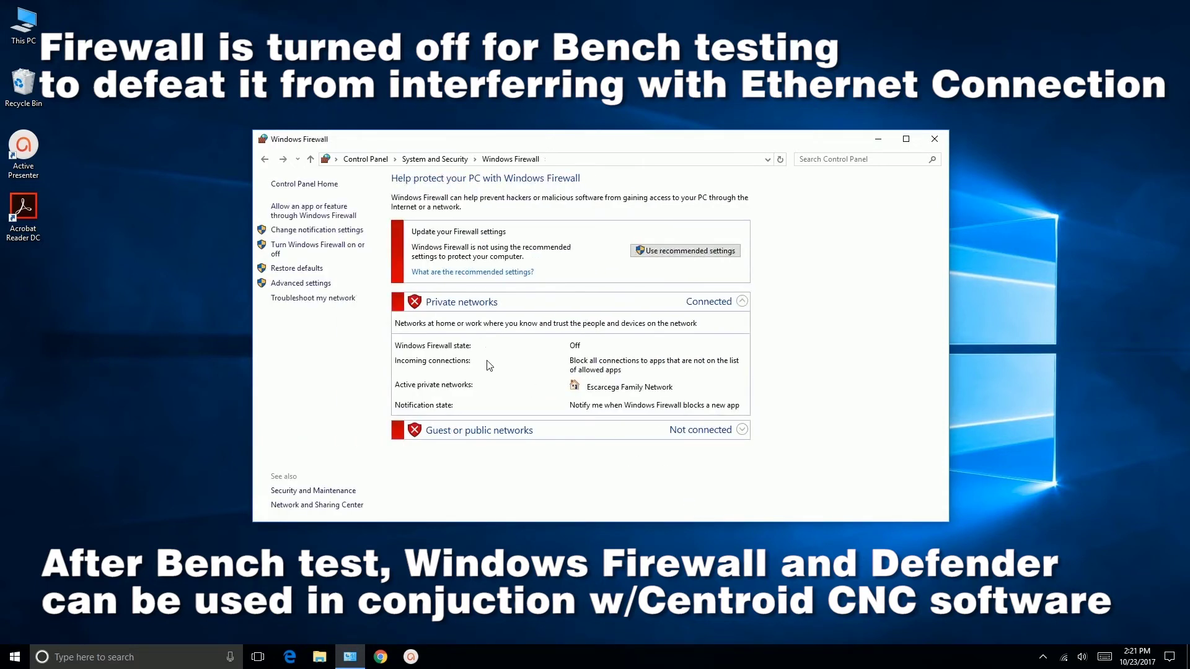
Reopen the firewall settings to verify both networks stay off, then return to Control Panel home.
click(318, 232)
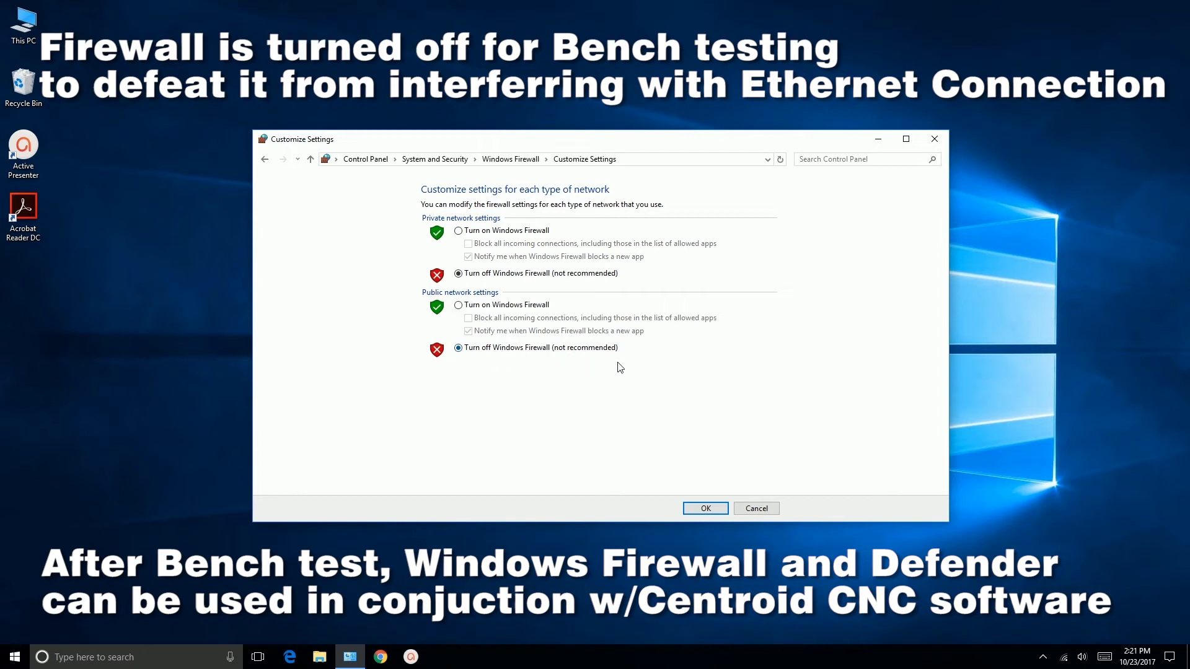
click(715, 512)
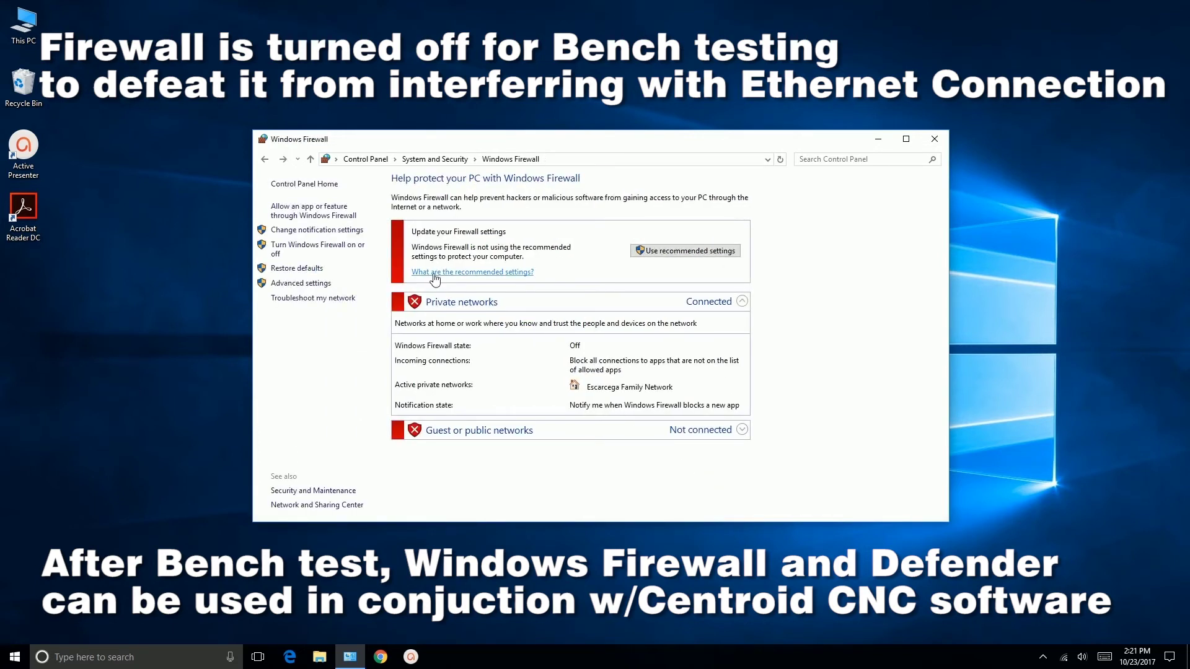
click(326, 184)
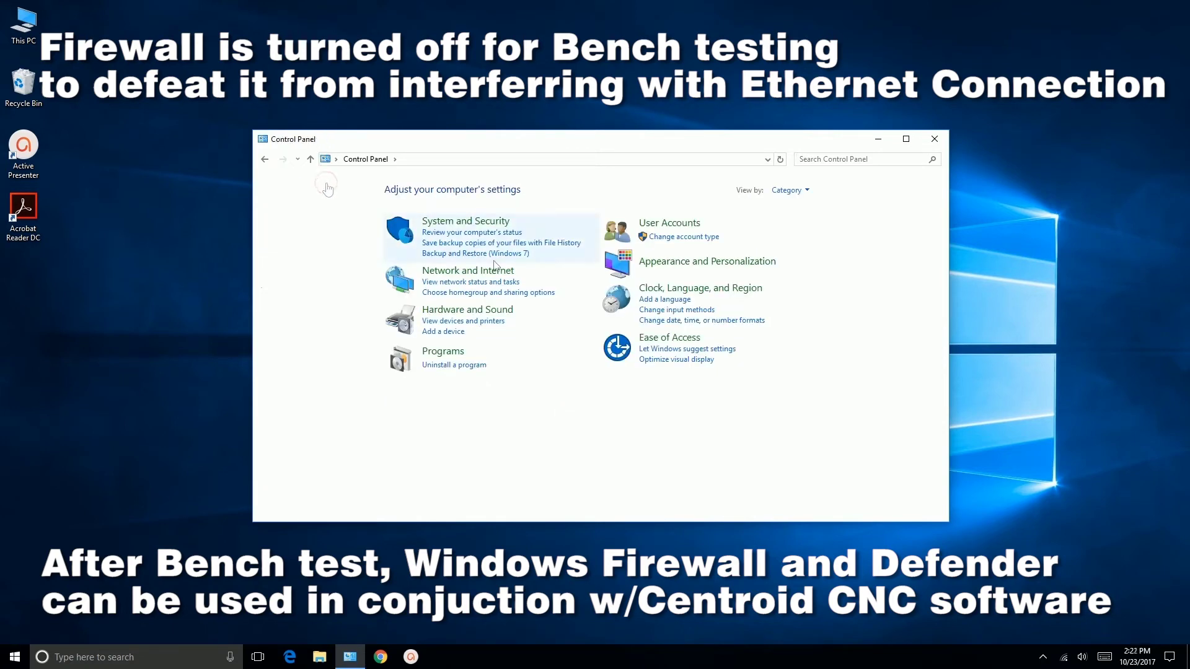
In Power Options, reveal the additional plans, select High performance, and open its advanced power settings.
click(450, 223)
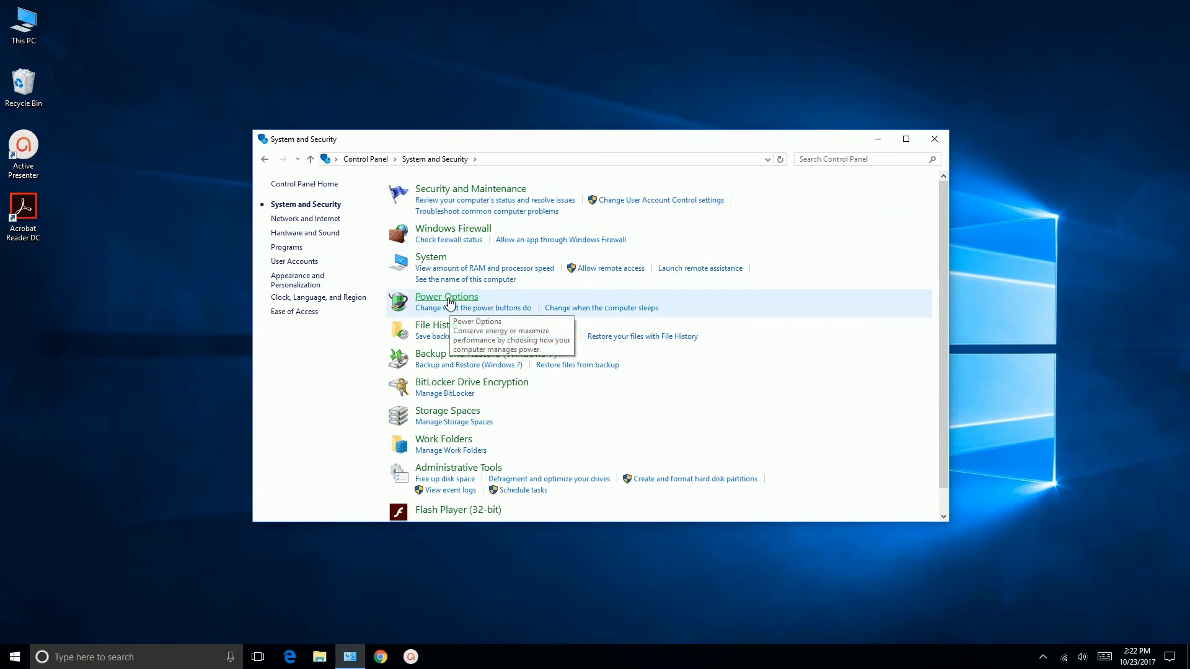
click(449, 300)
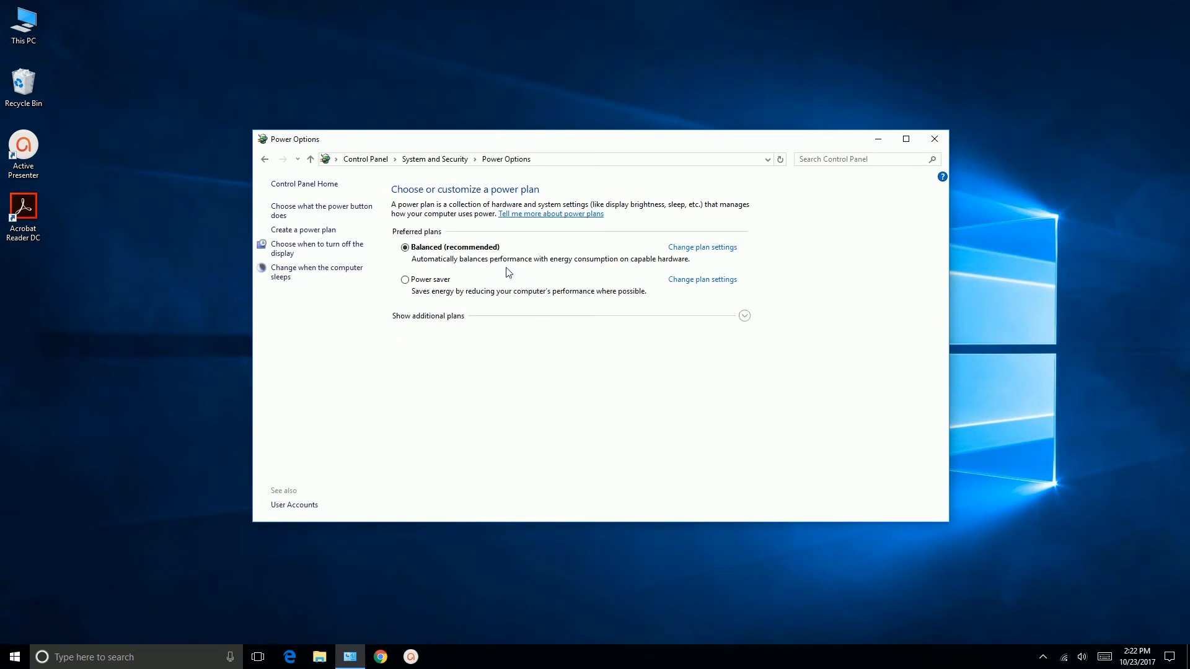
click(745, 315)
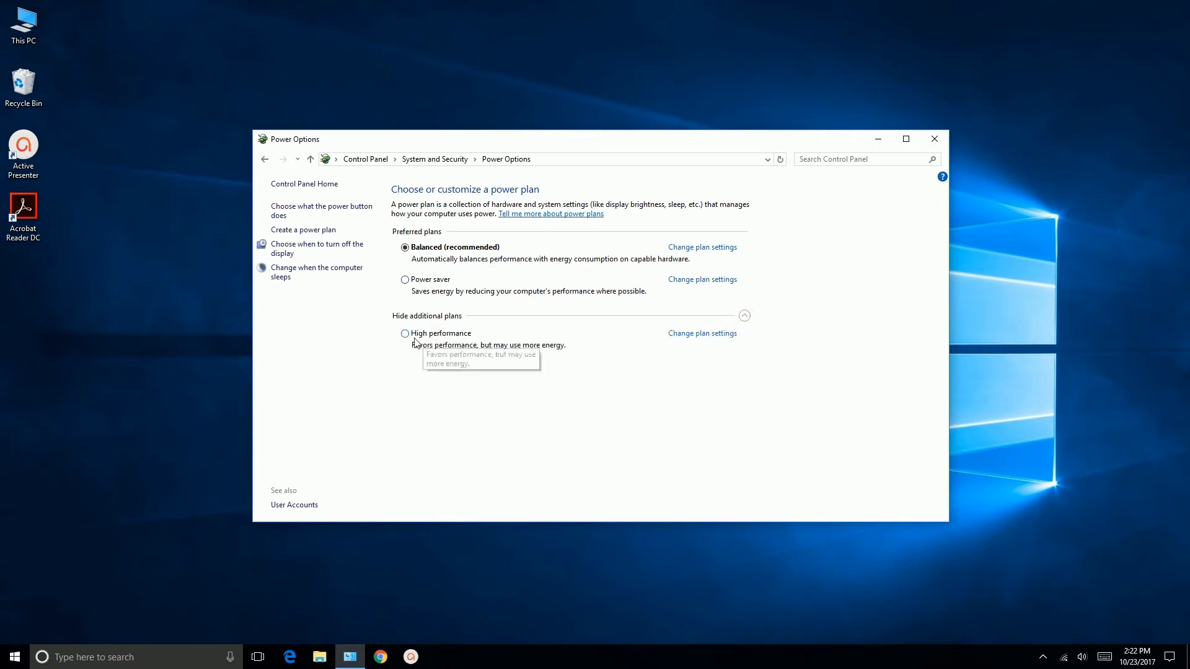
click(405, 334)
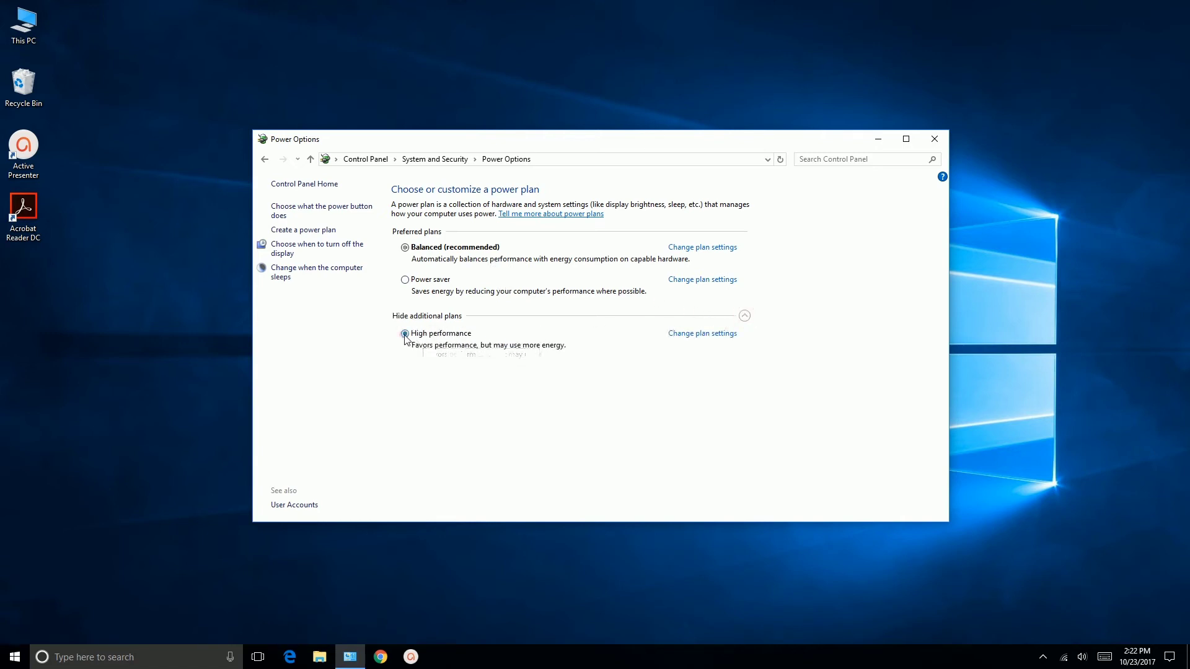
click(692, 338)
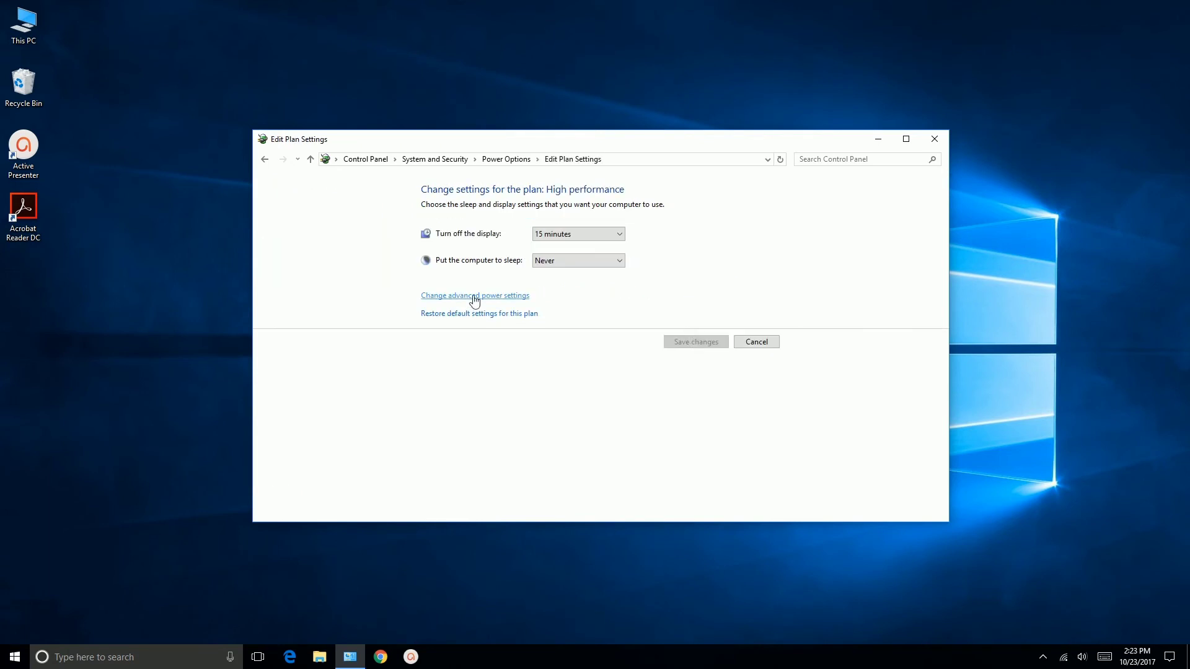
click(475, 300)
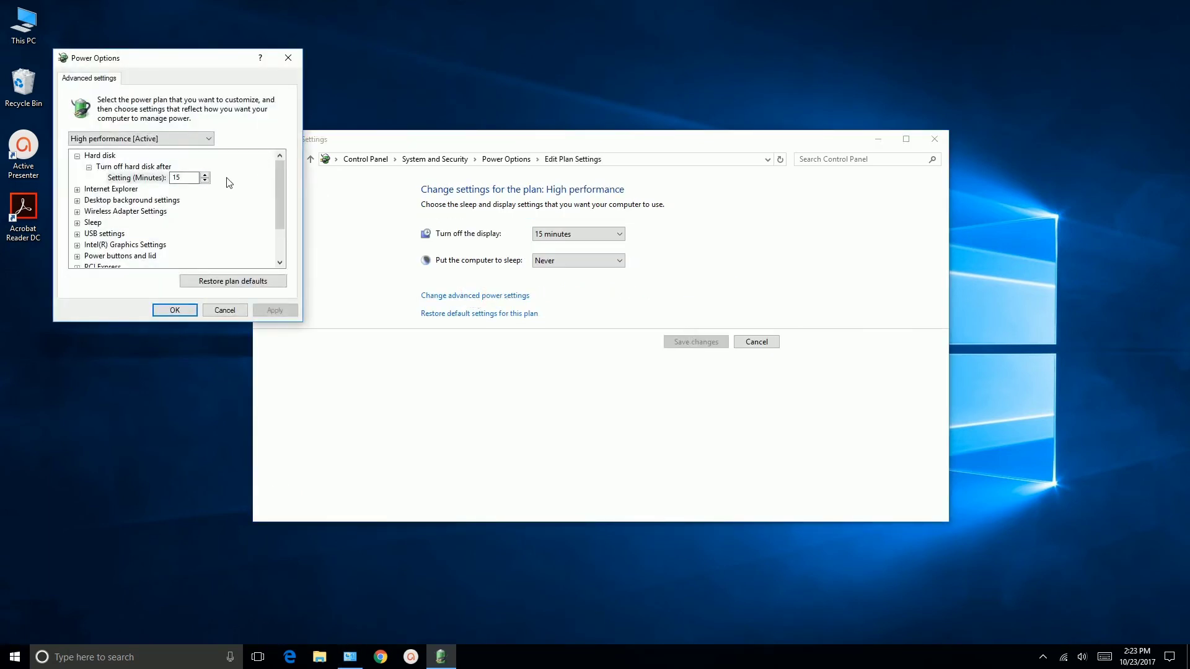
Set the hard disk turn-off time to 0 and review the Sleep settings.
drag(187, 176, 171, 177)
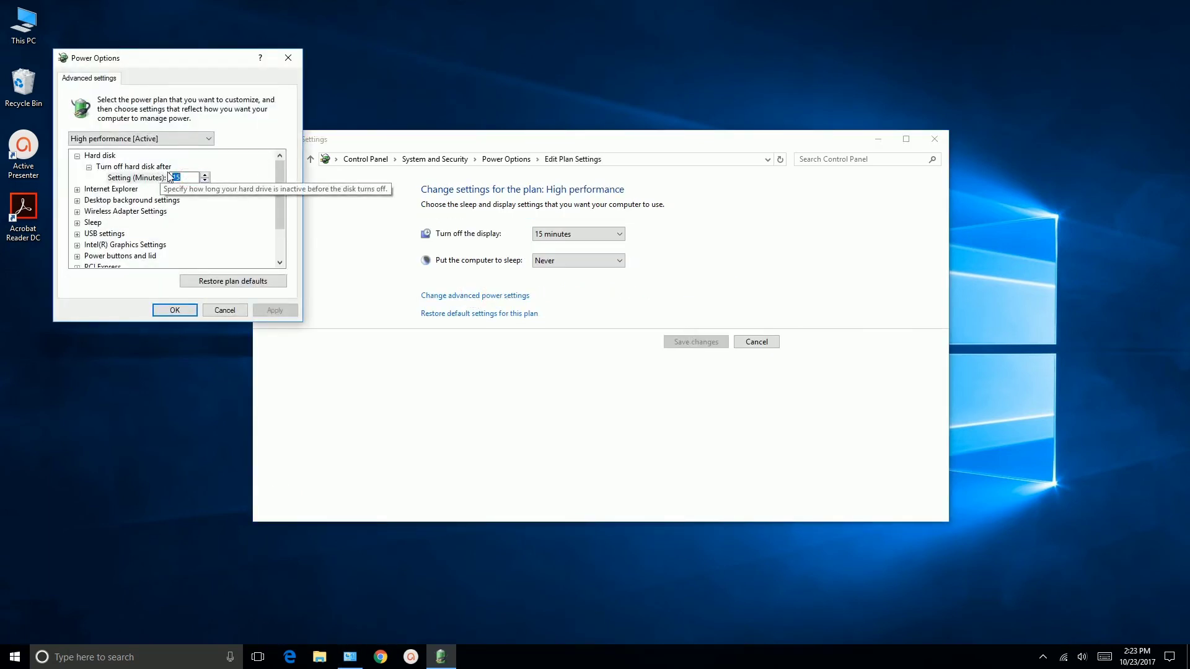
text(0)
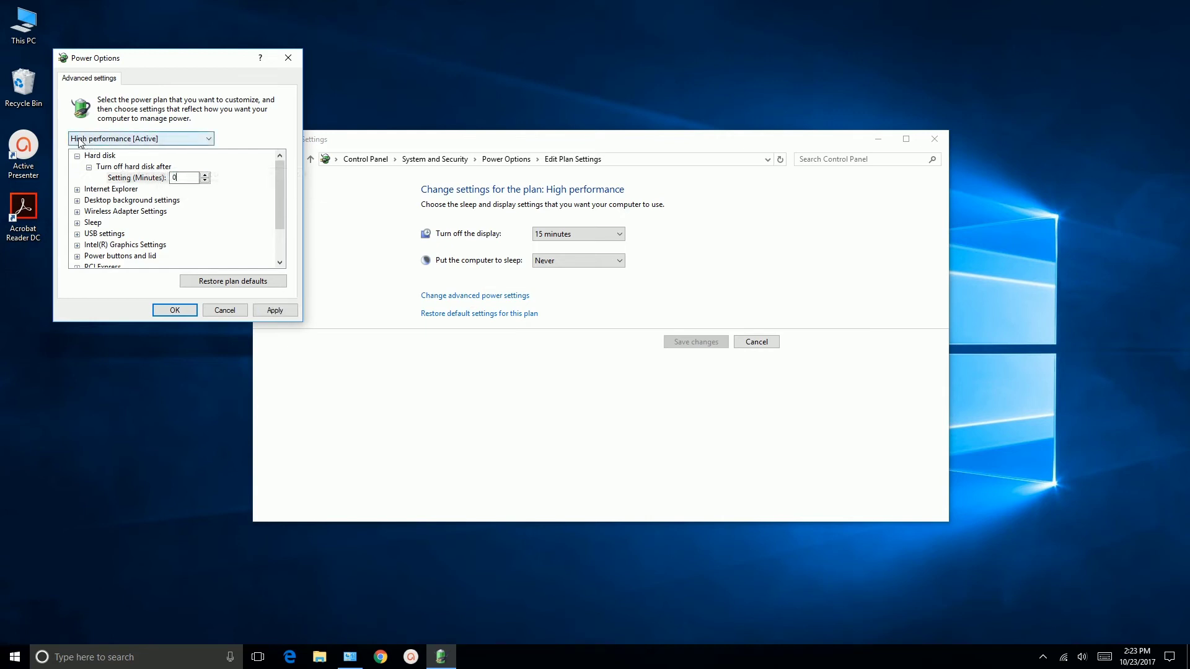
click(77, 223)
click(89, 223)
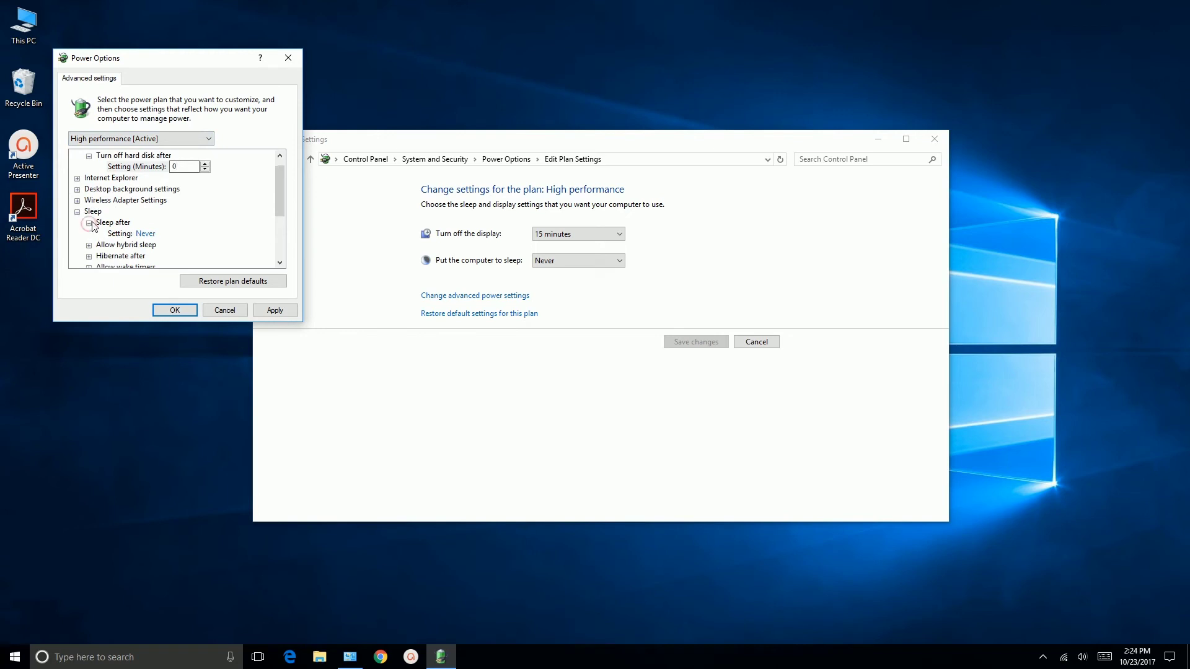
click(147, 239)
double_click(147, 245)
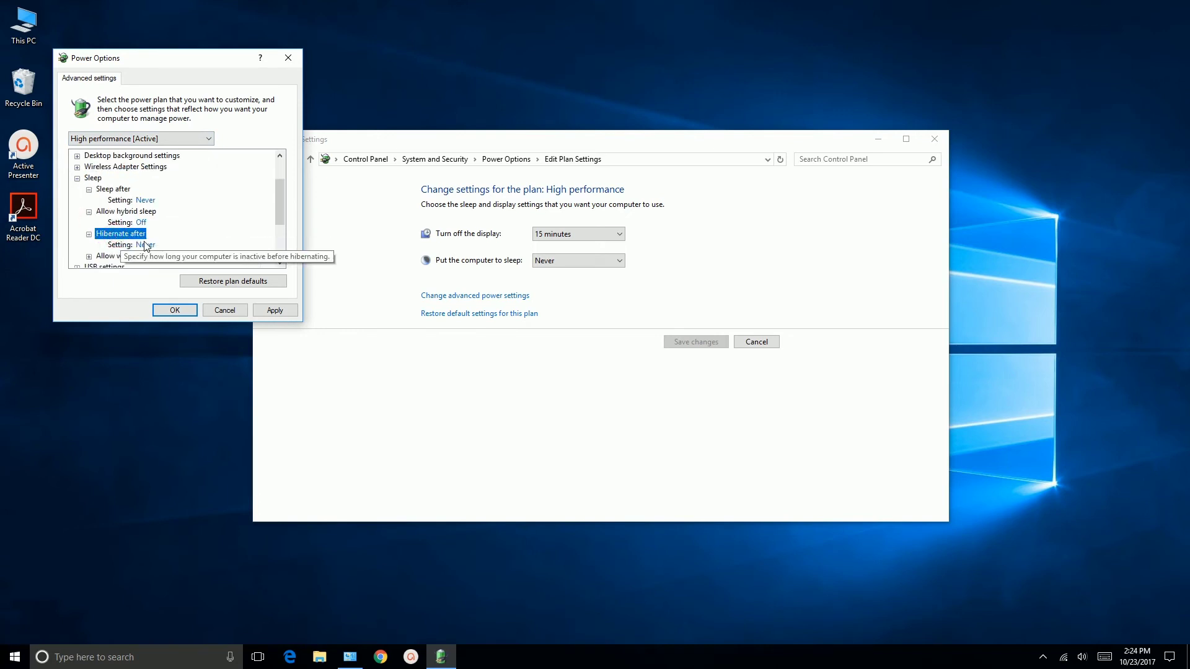
scroll(147, 246, down, 1)
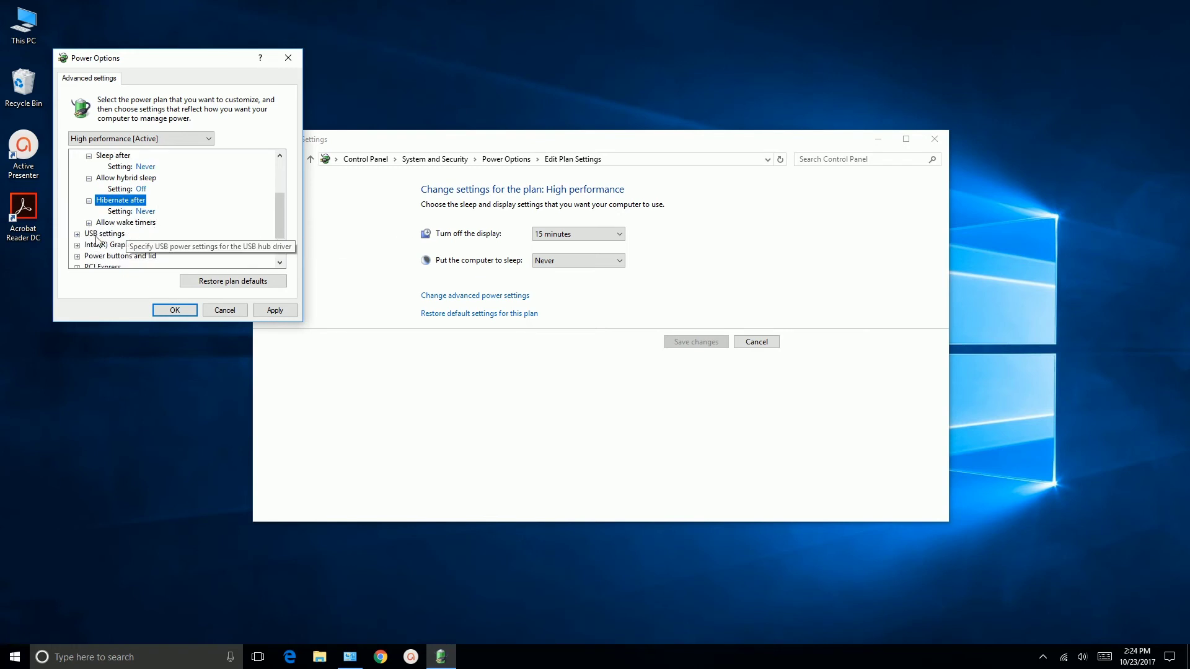
Set USB selective suspend to Disabled.
click(77, 234)
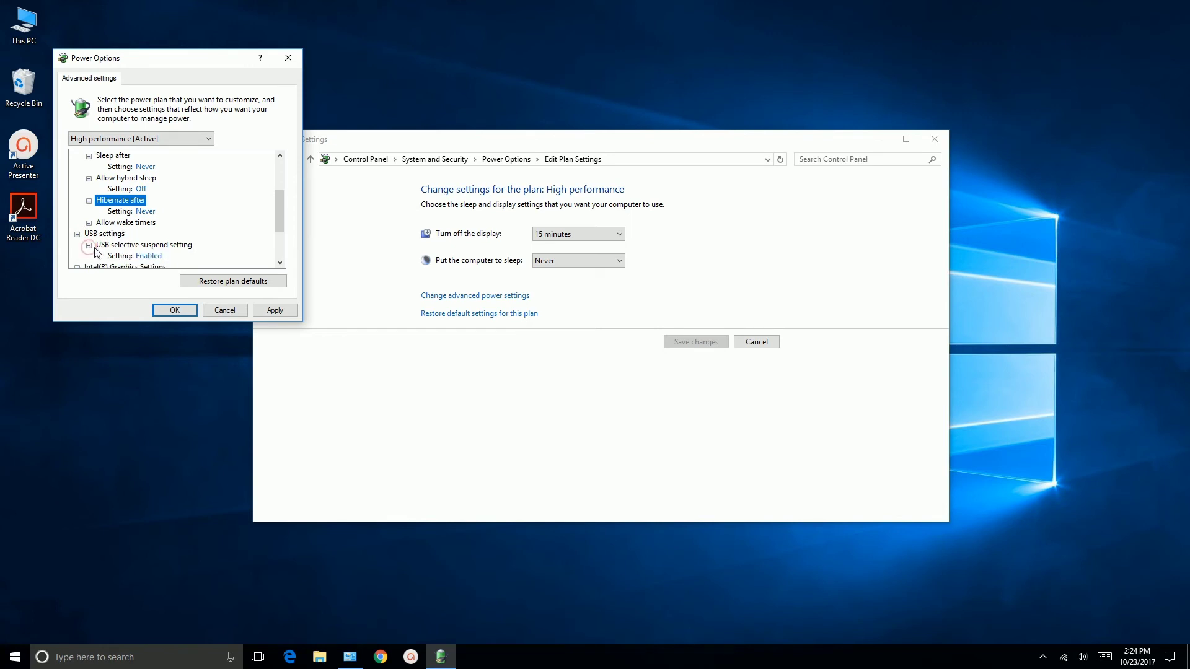
click(88, 246)
click(149, 257)
click(148, 257)
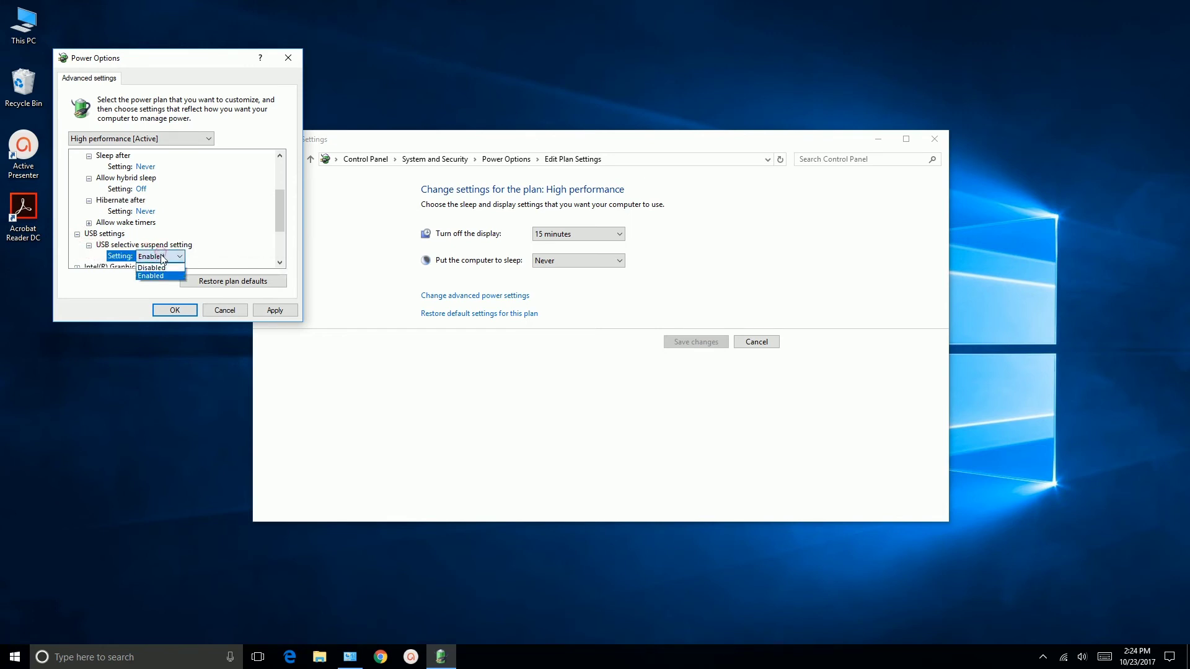
click(167, 272)
click(280, 263)
click(280, 263)
click(280, 263)
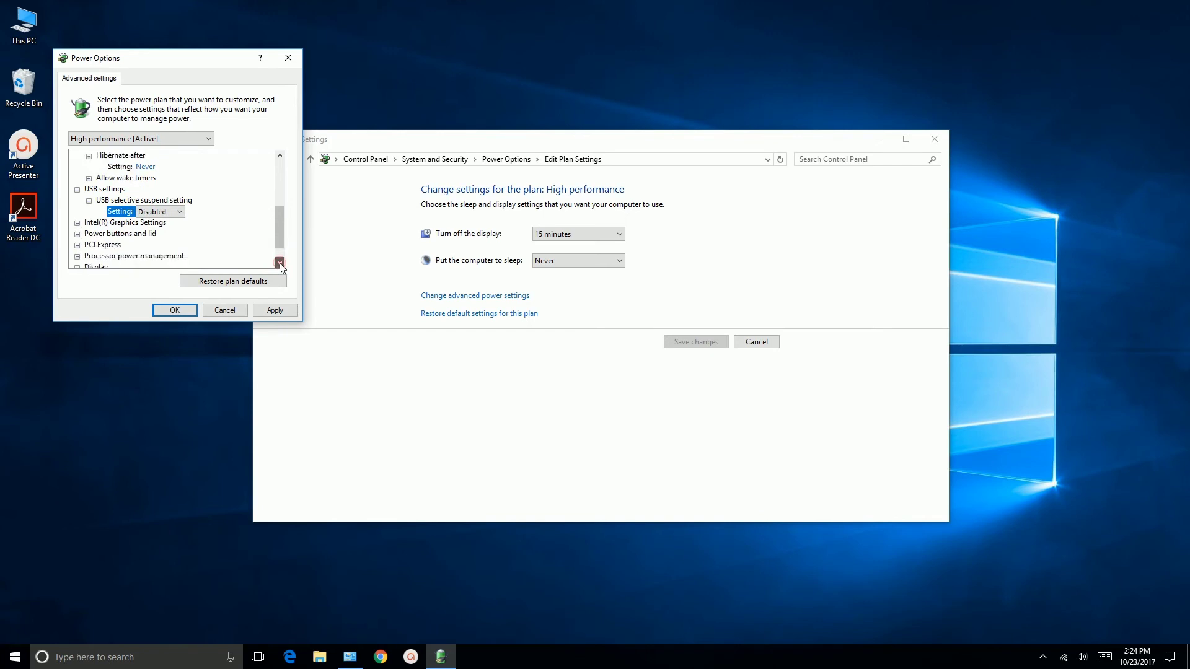
click(280, 263)
click(280, 263)
click(280, 263)
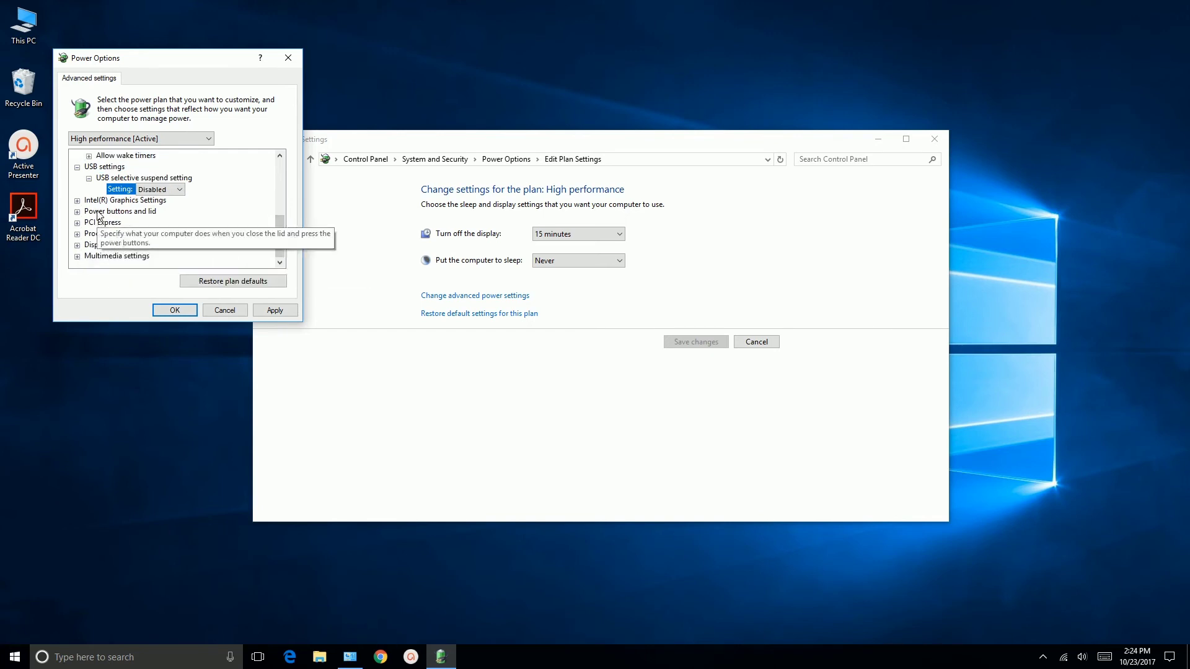
Set Turn off display after to 0 minutes, then apply and close the advanced settings.
click(77, 246)
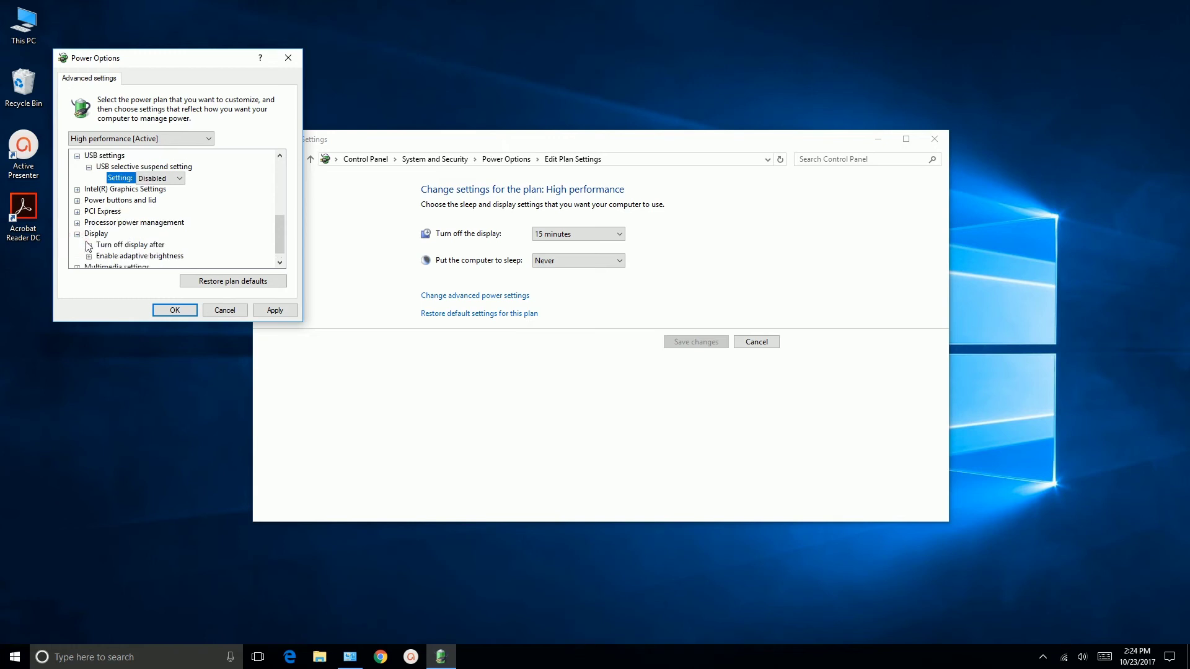
click(89, 245)
click(162, 256)
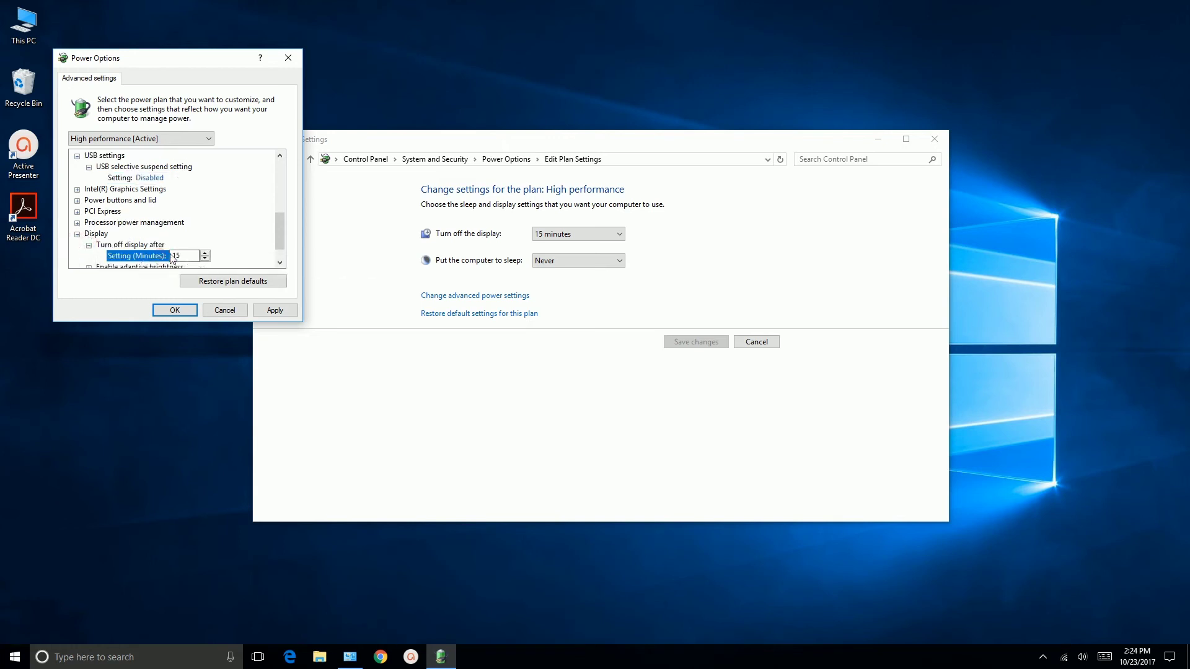
double_click(195, 252)
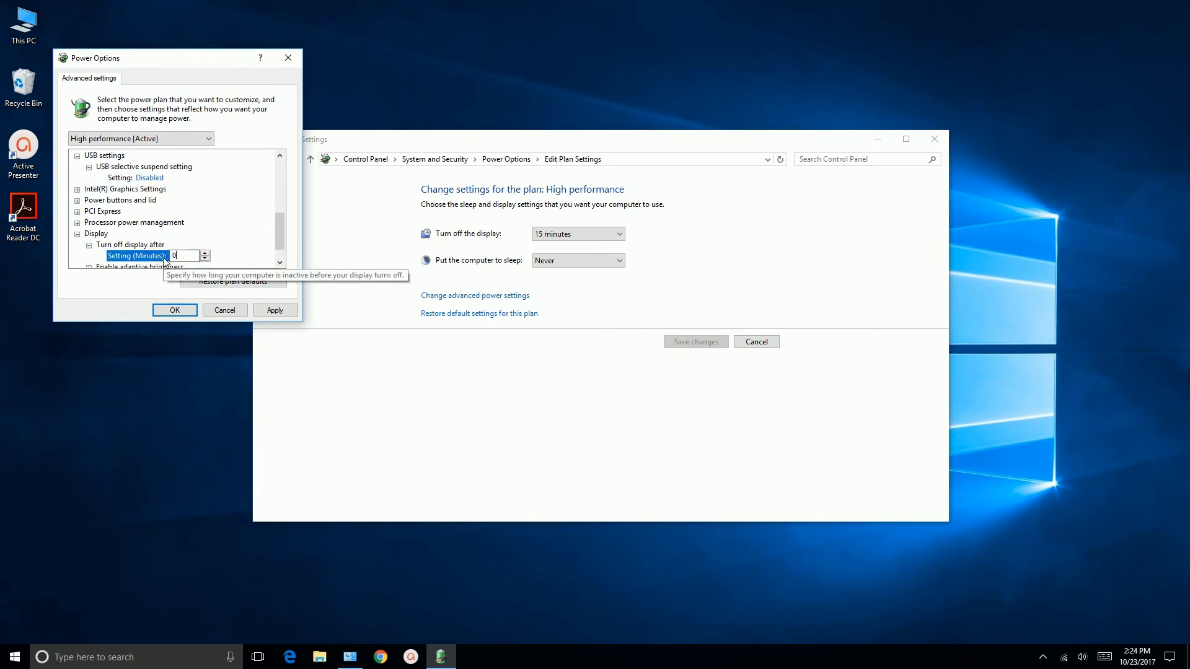
text(0)
scroll(198, 242, down, 1)
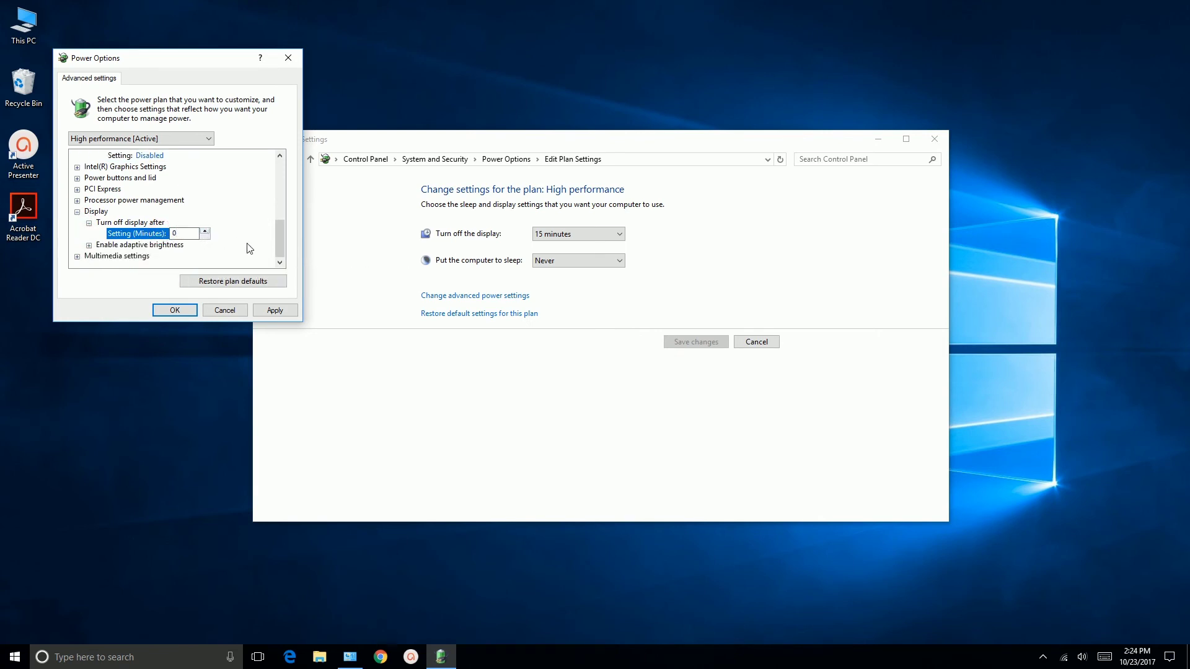
click(276, 310)
click(175, 310)
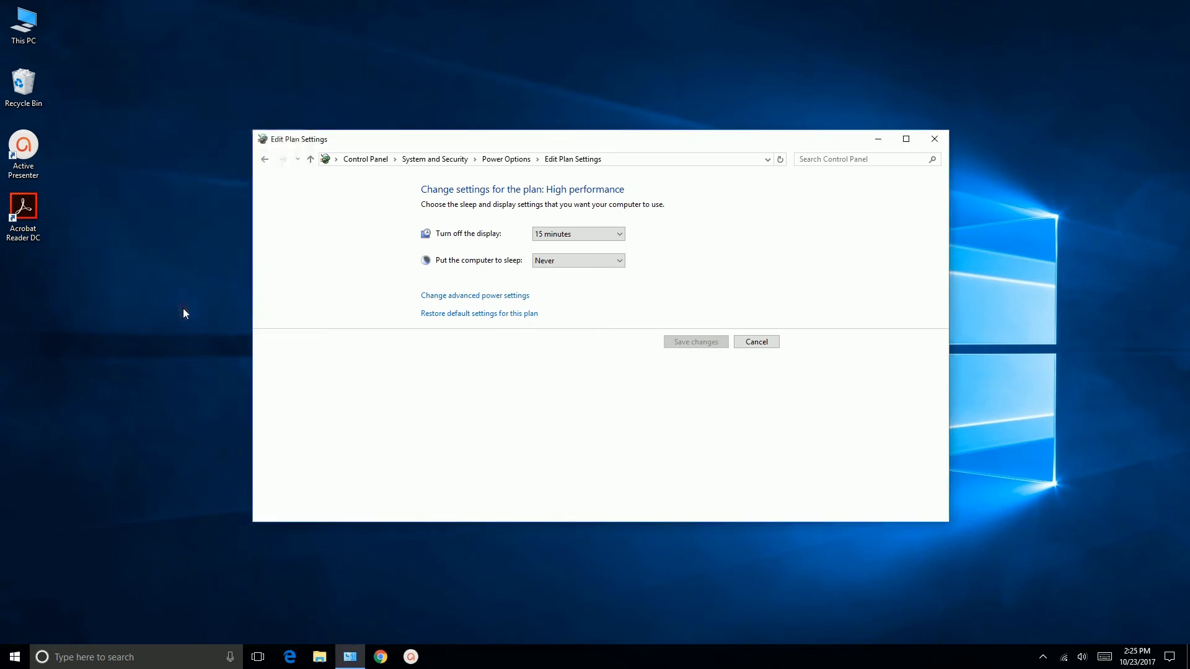
Close the plan window, review Date & time settings with Set time automatically turned off, and close Settings.
click(934, 139)
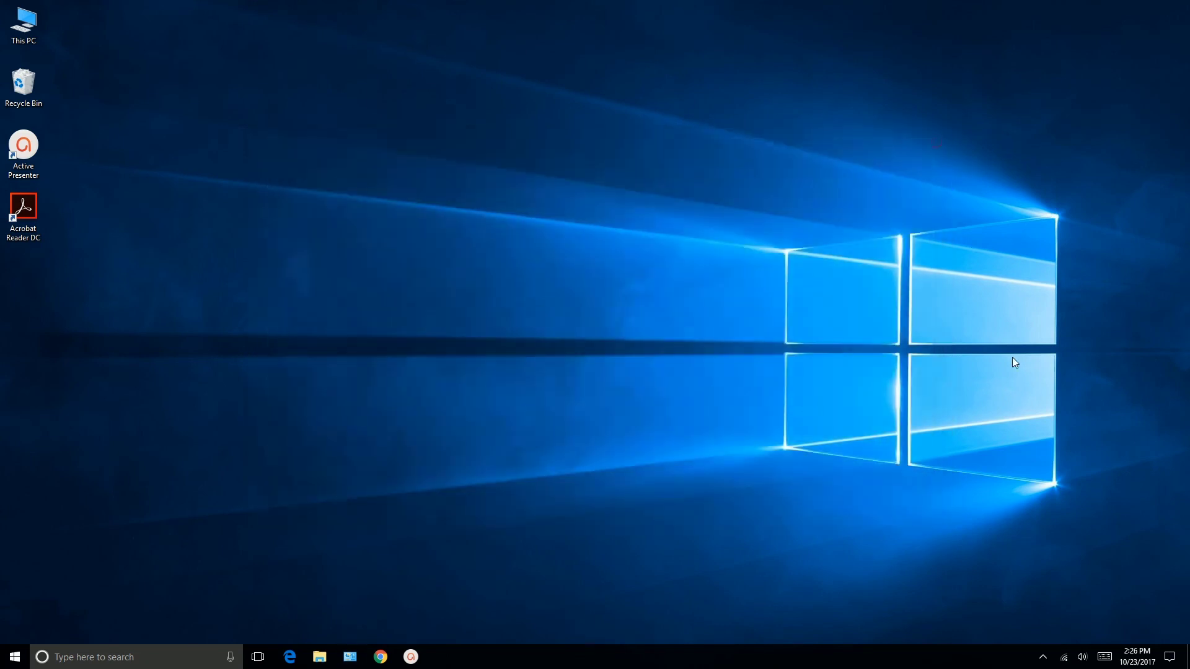
click(14, 656)
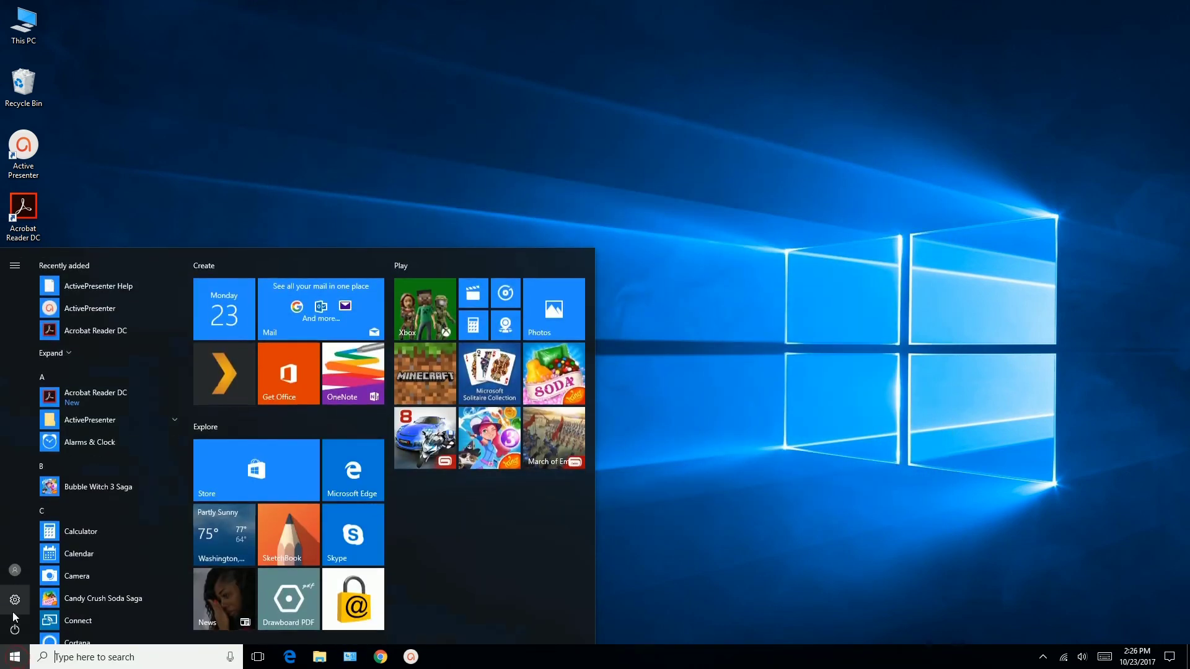
click(15, 600)
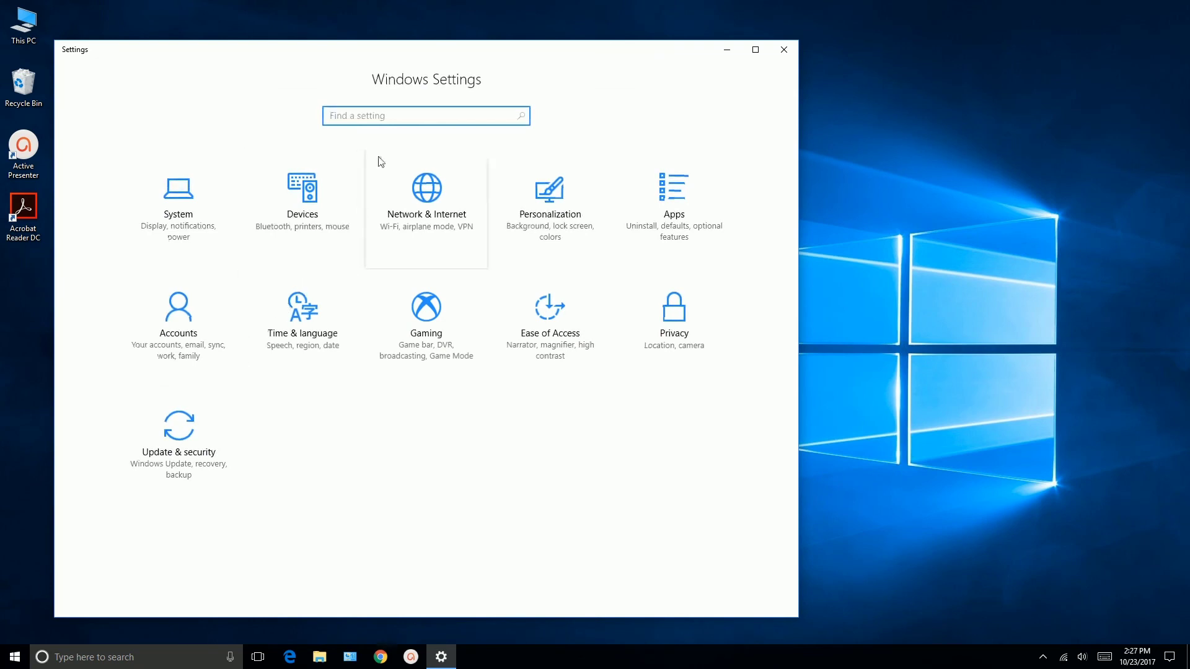
text(Date )
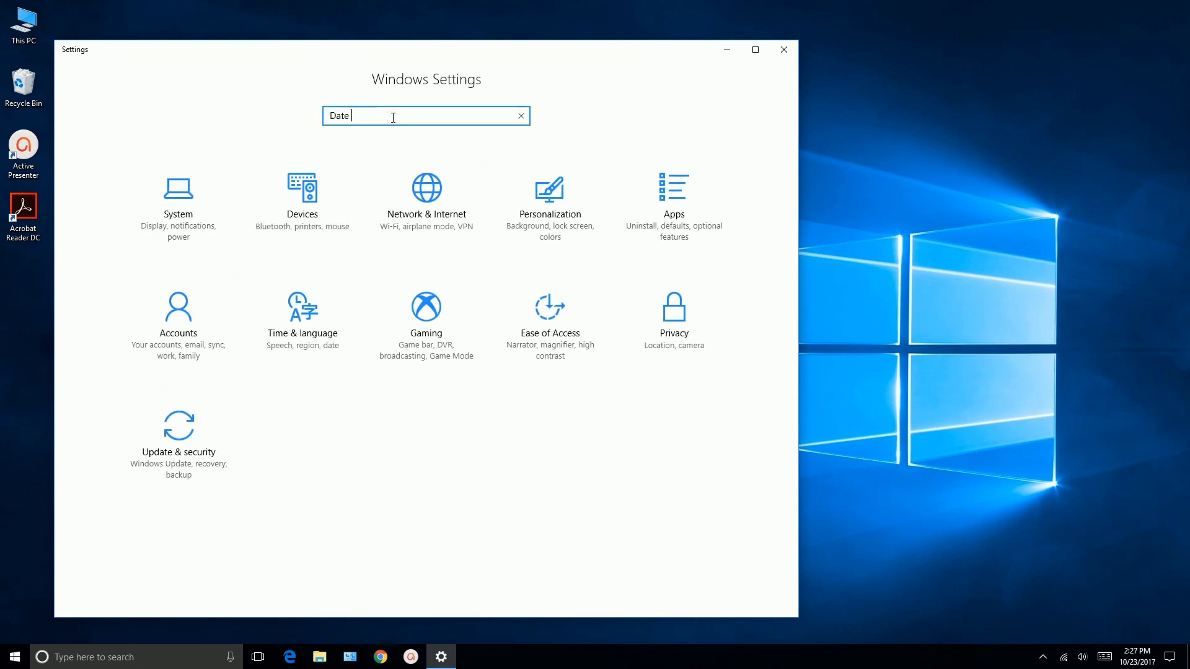
text(& Time)
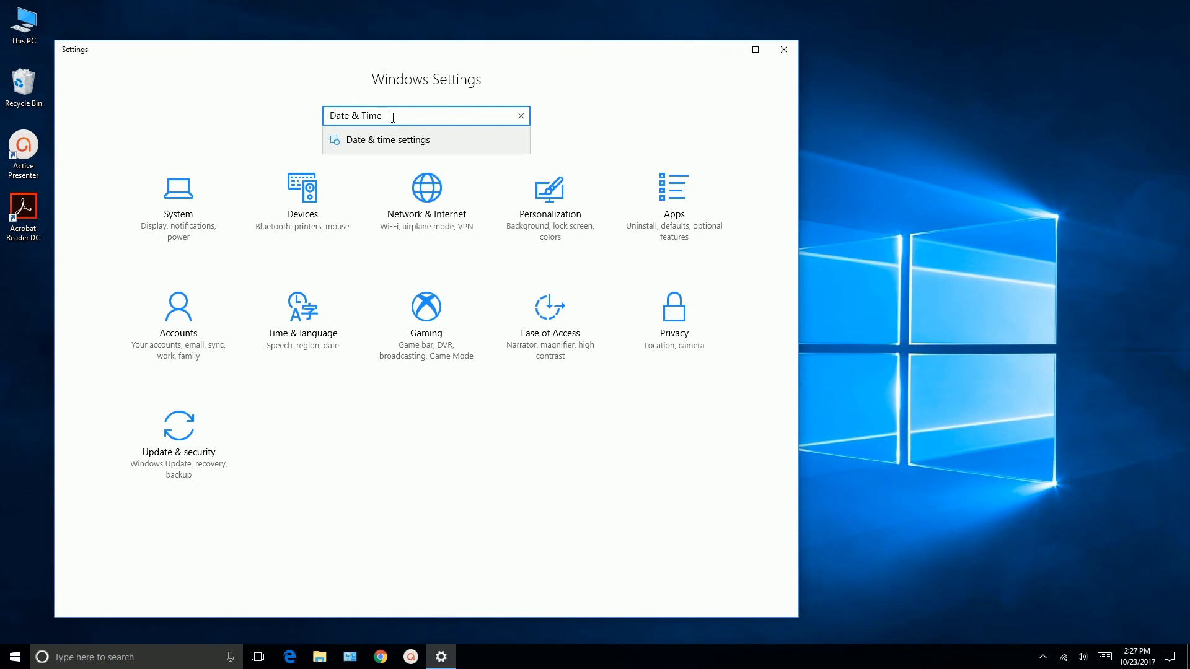
click(389, 132)
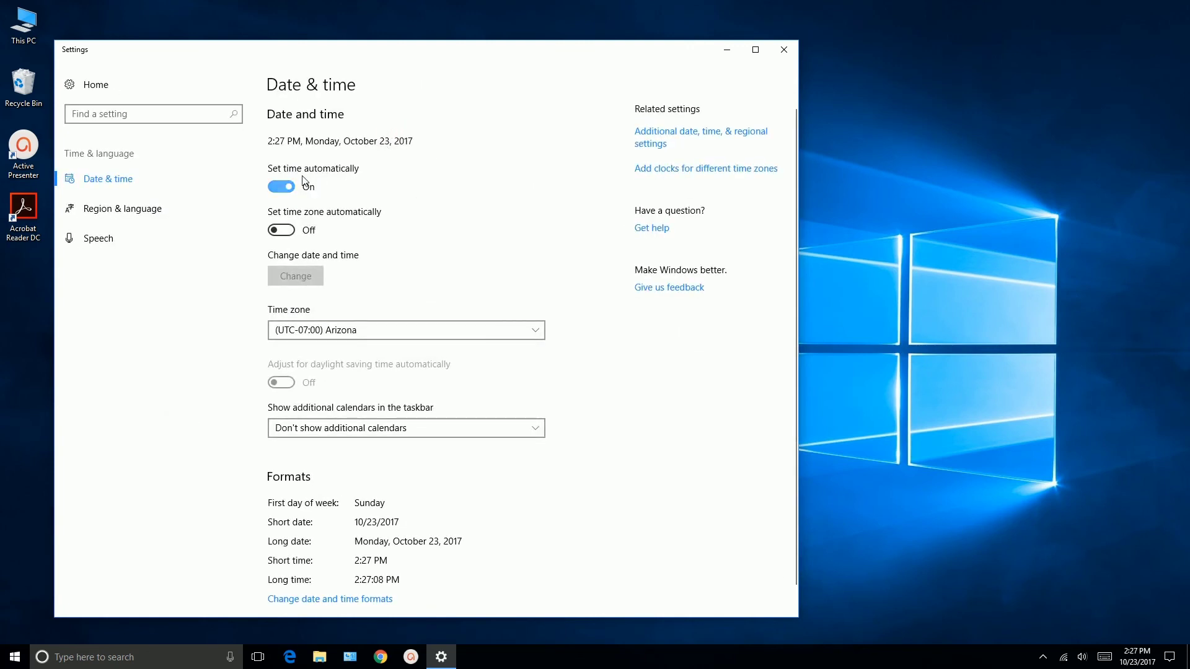
click(276, 190)
click(784, 49)
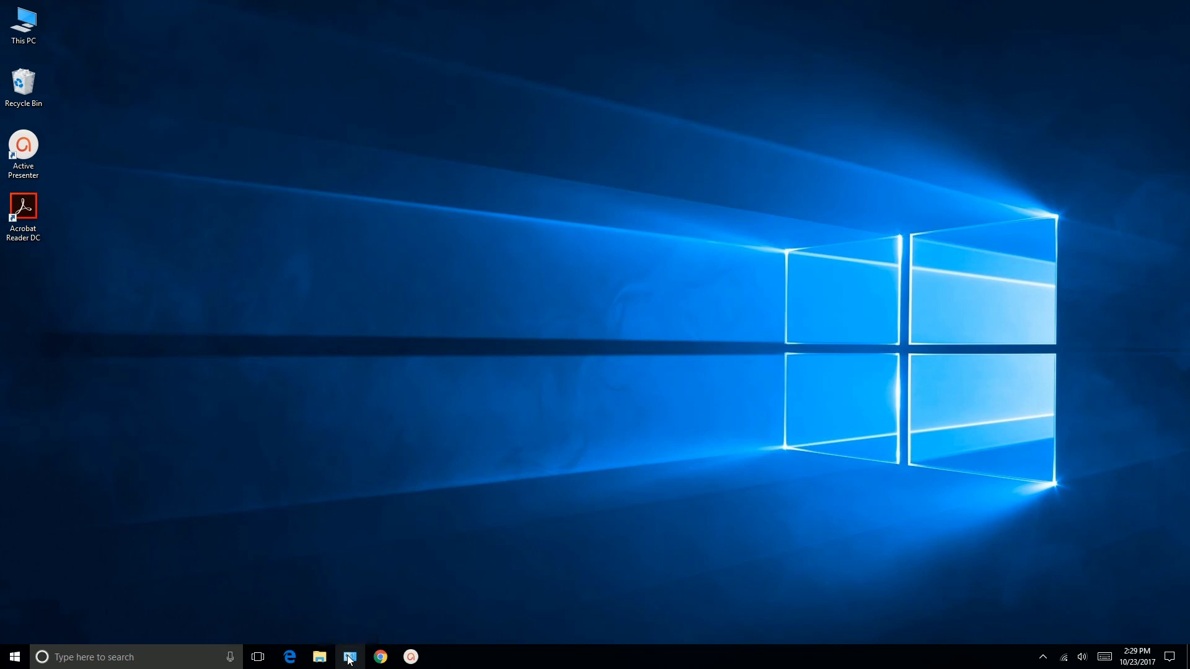
Bring Control Panel back and open the Windows Firewall status page under System and Security.
click(349, 658)
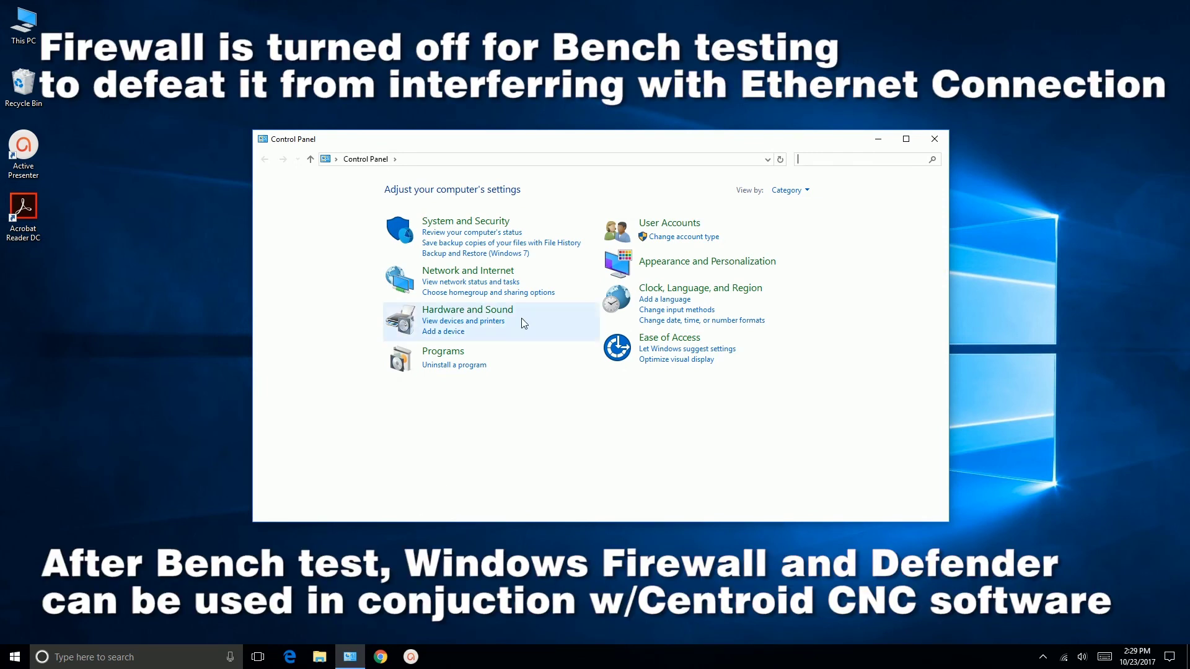
click(483, 222)
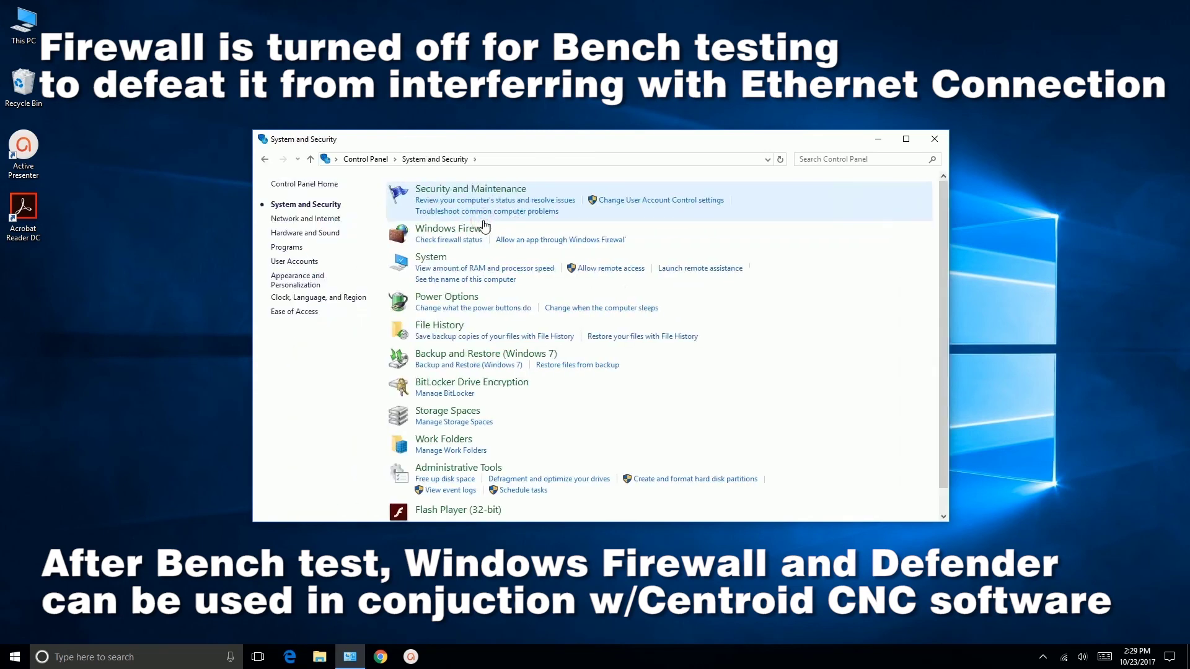
click(461, 229)
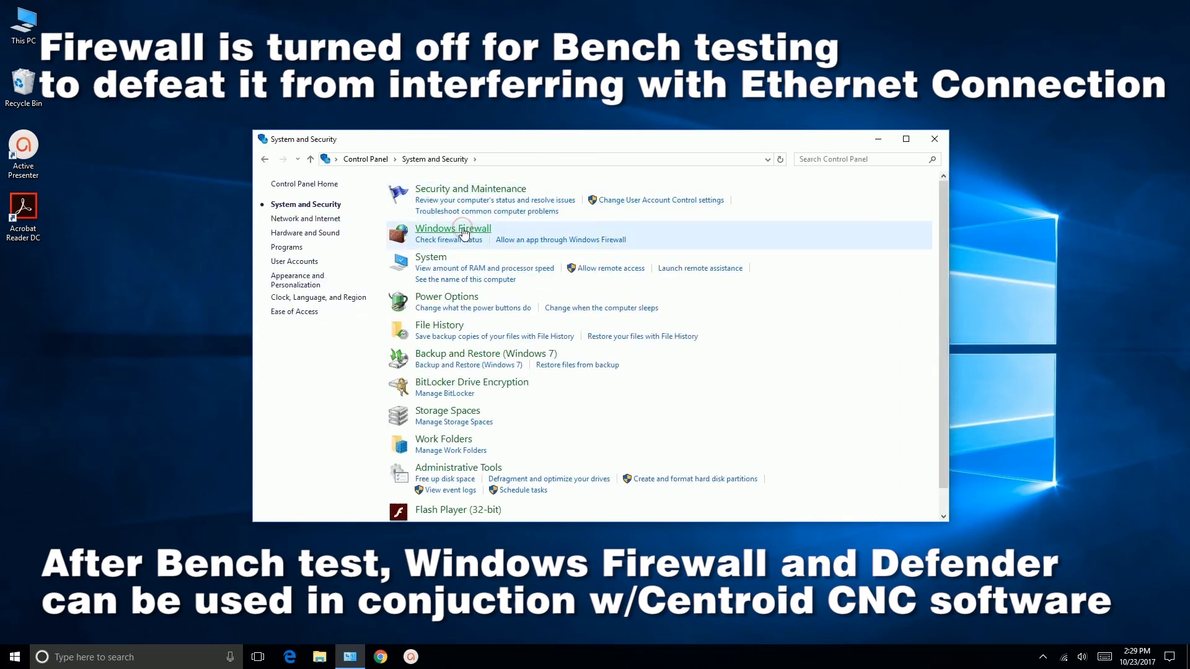